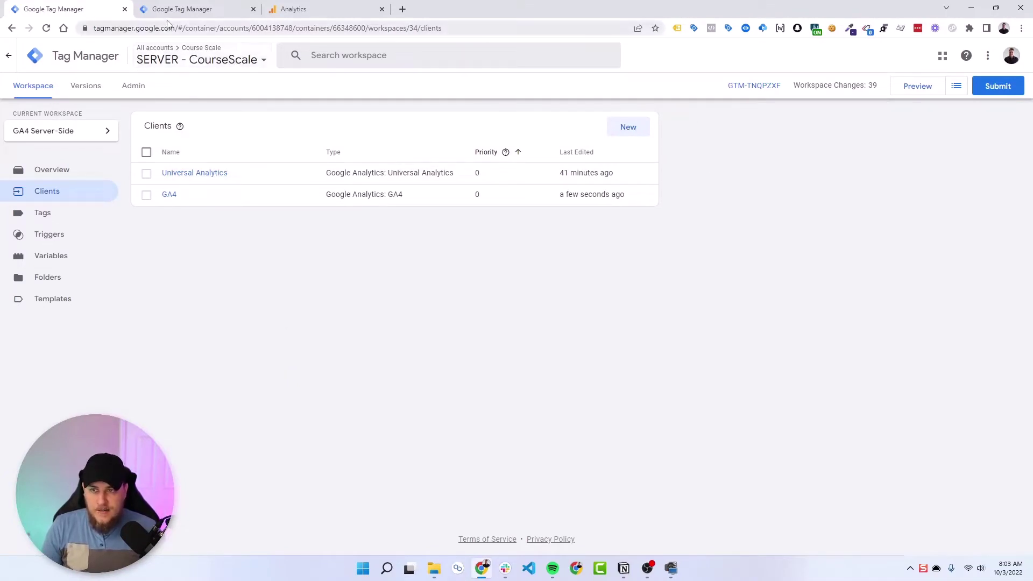
# Begin a new GA4 Configuration tag in the web container, then bring up Analytics DebugView.
pyautogui.click(184, 10)
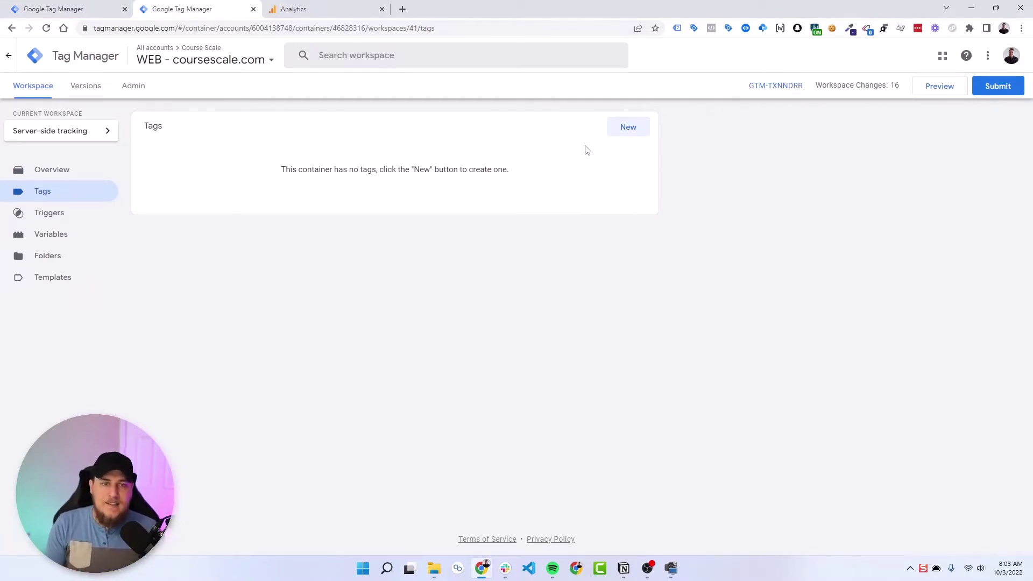
pyautogui.click(629, 128)
pyautogui.click(603, 149)
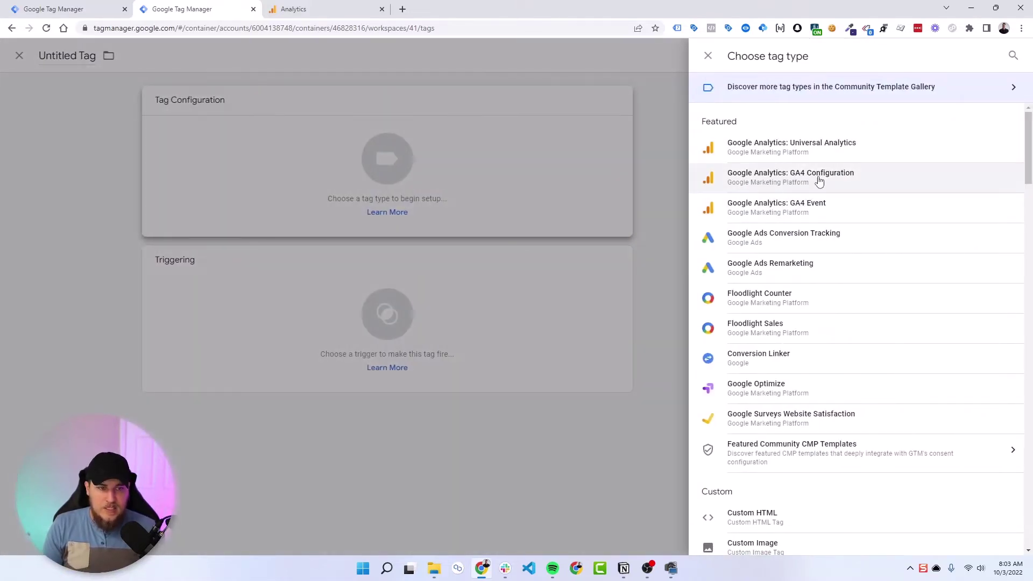
pyautogui.click(819, 182)
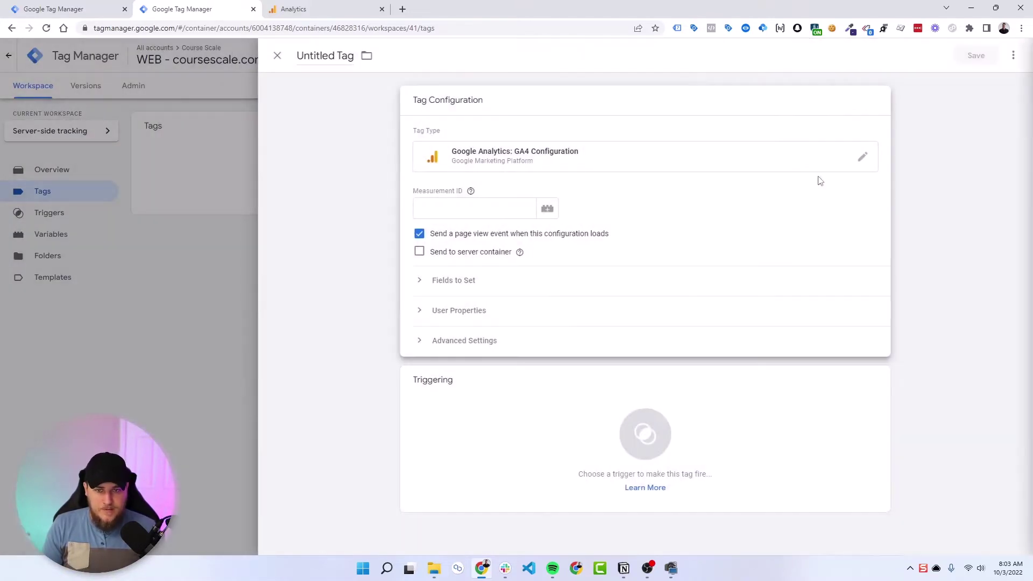
pyautogui.click(473, 208)
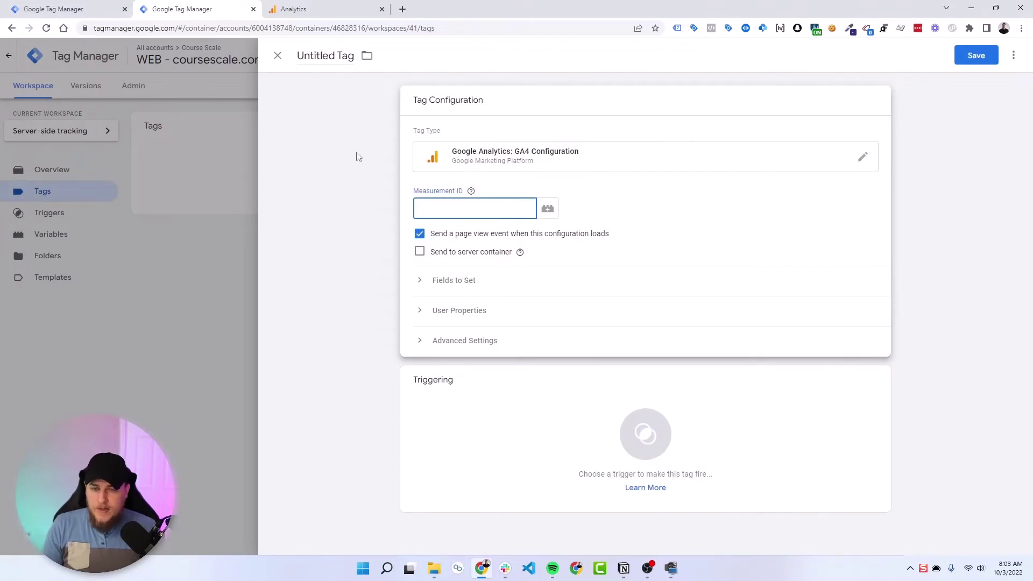
pyautogui.click(311, 8)
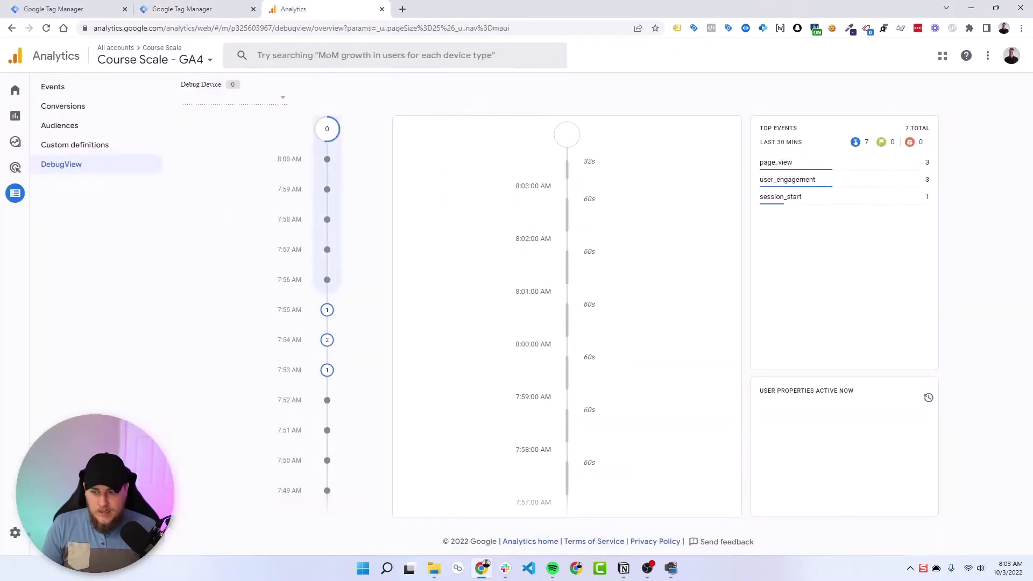
# Copy G-ECWYPF0MW5 from the coursescale.com web stream into the tag's Measurement ID field.
pyautogui.click(15, 532)
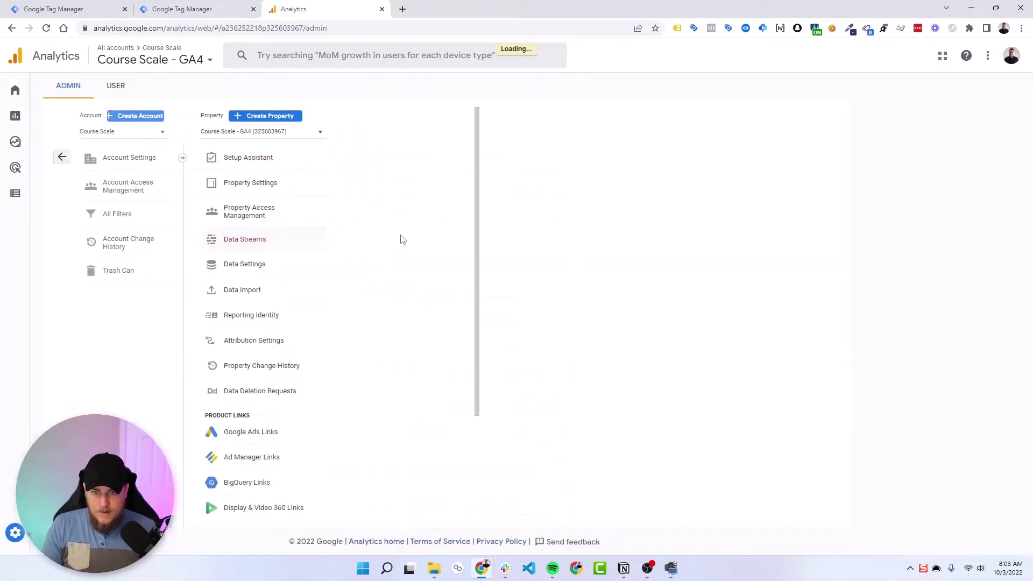
pyautogui.click(547, 191)
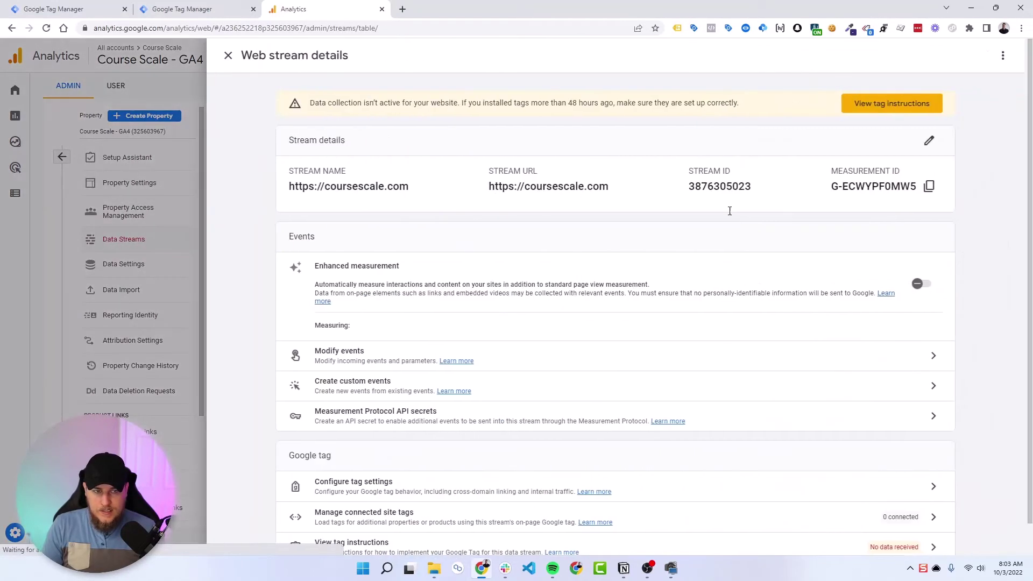
pyautogui.click(929, 185)
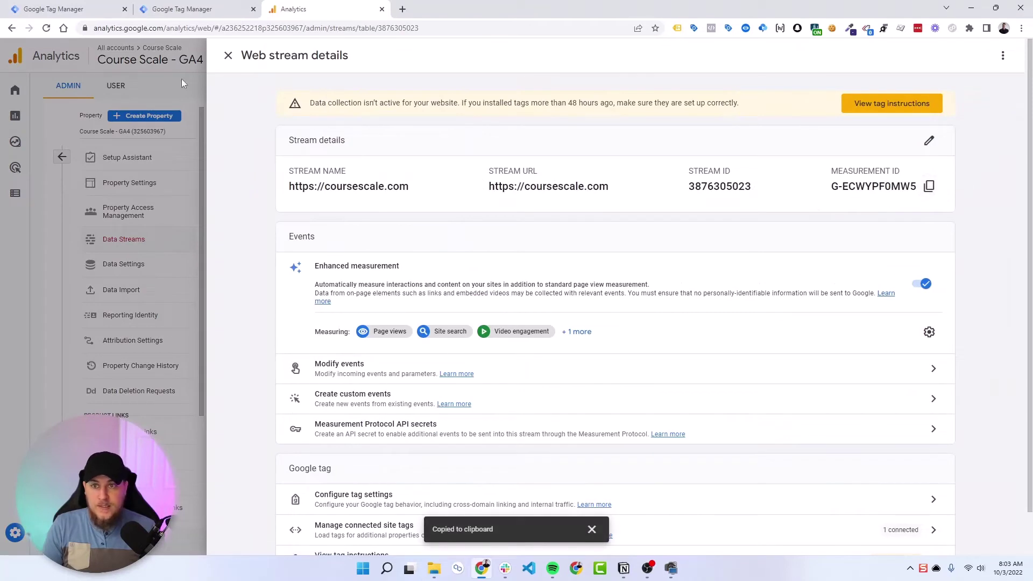
pyautogui.click(176, 4)
pyautogui.hotkey('ctrl', 'v')
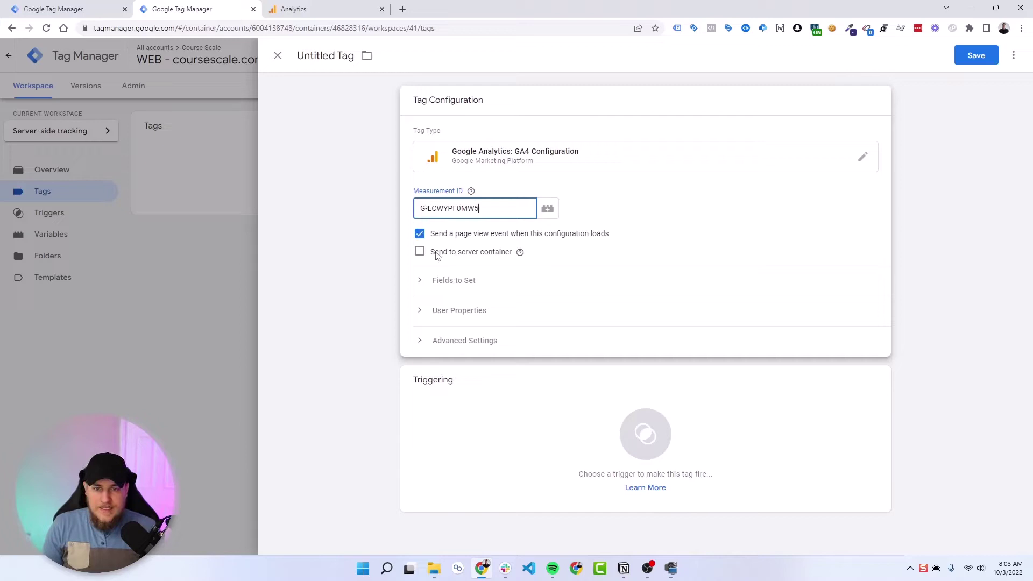
pyautogui.moveTo(438, 252); pyautogui.dragTo(509, 247)
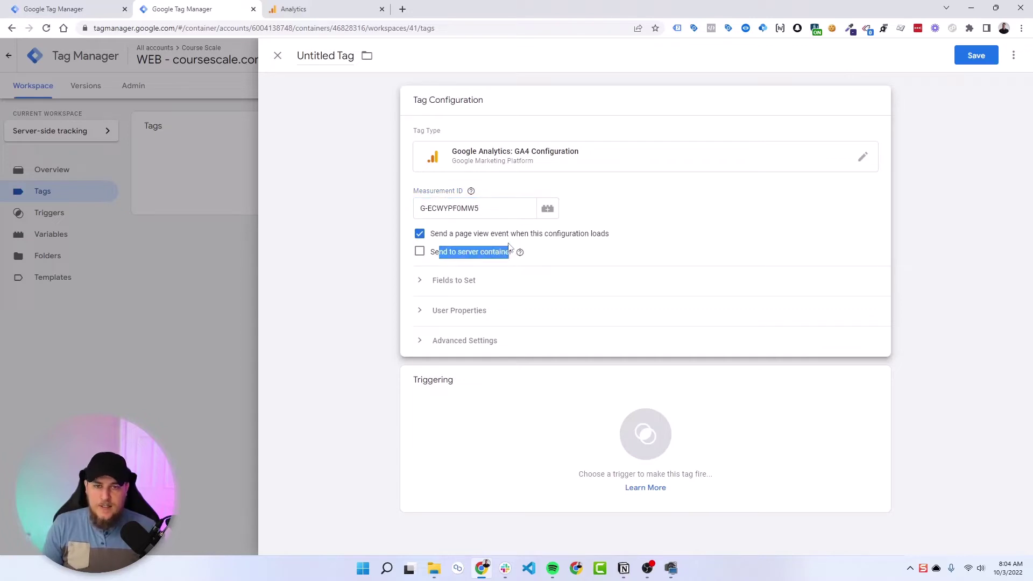
pyautogui.click(749, 249)
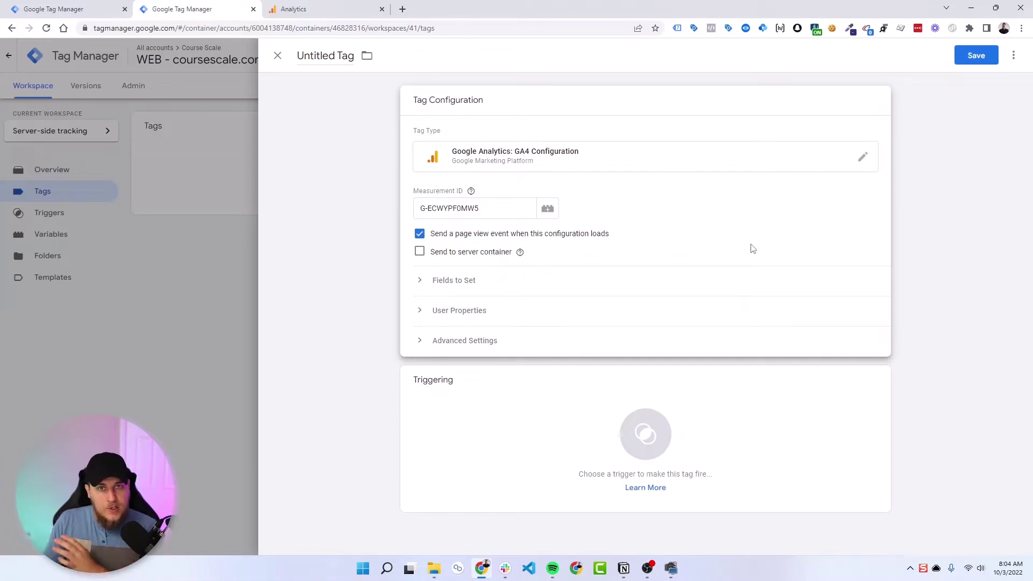
pyautogui.click(64, 8)
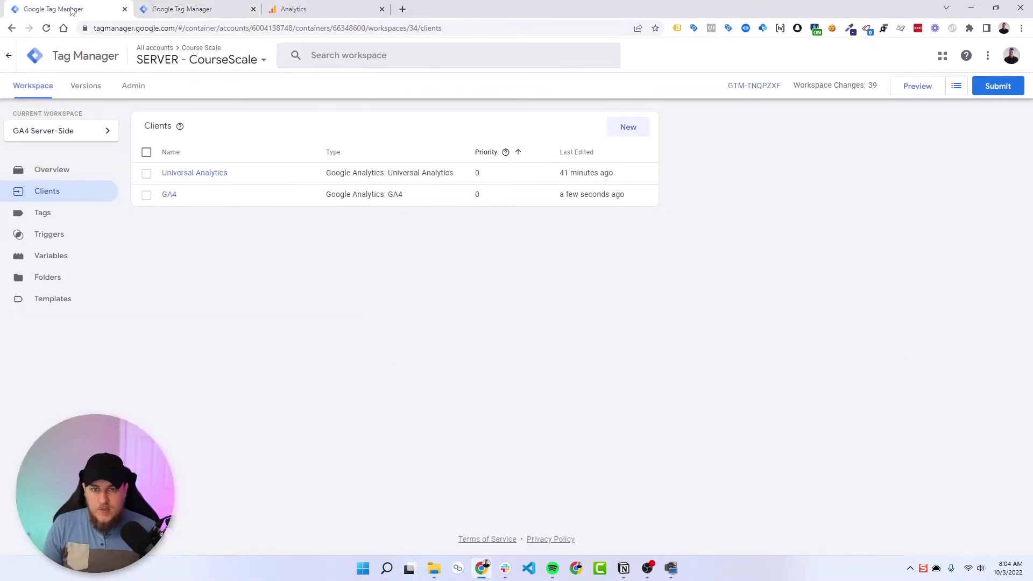
pyautogui.click(133, 86)
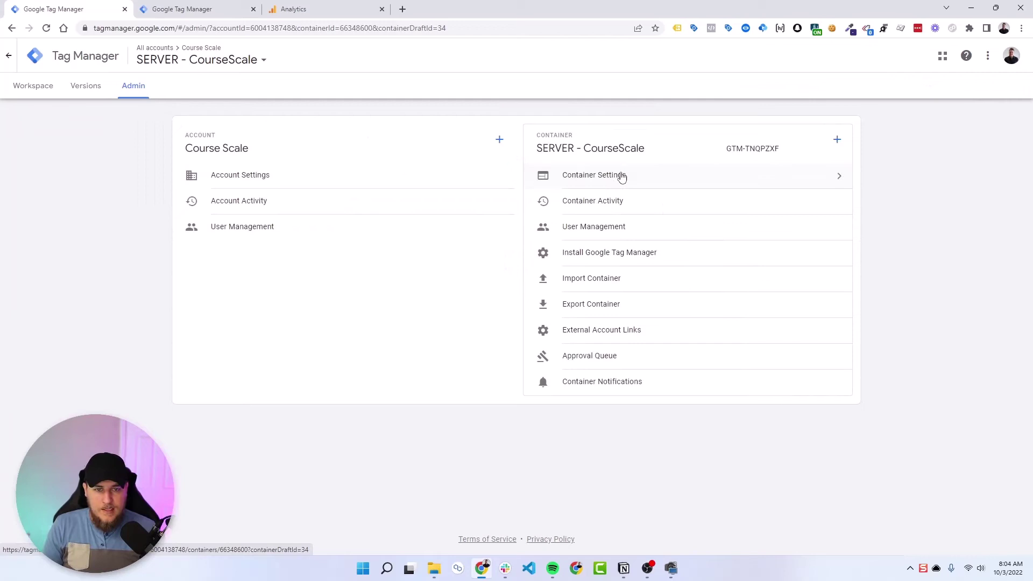
pyautogui.click(622, 177)
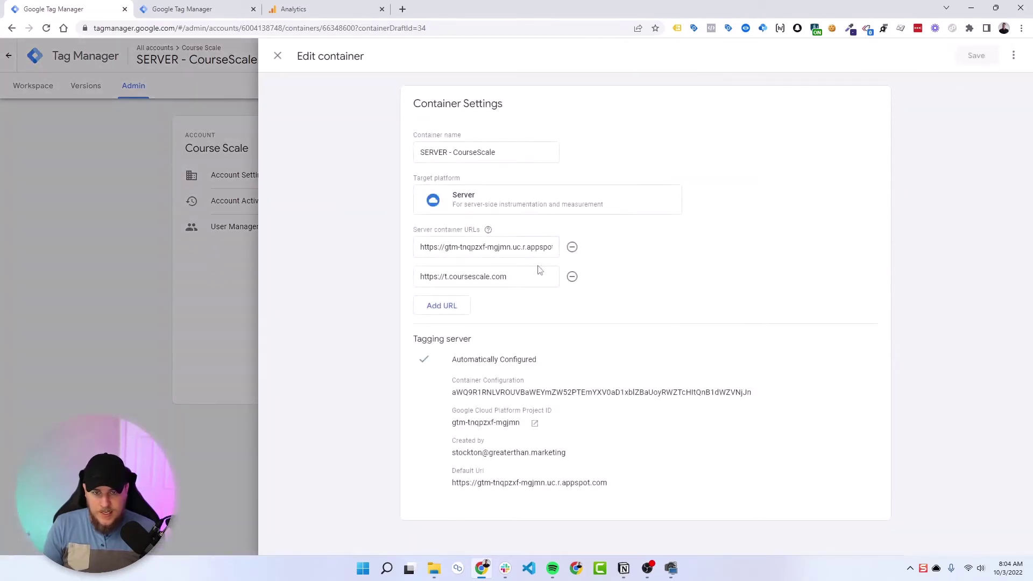
pyautogui.moveTo(527, 275); pyautogui.dragTo(414, 280)
pyautogui.click(277, 56)
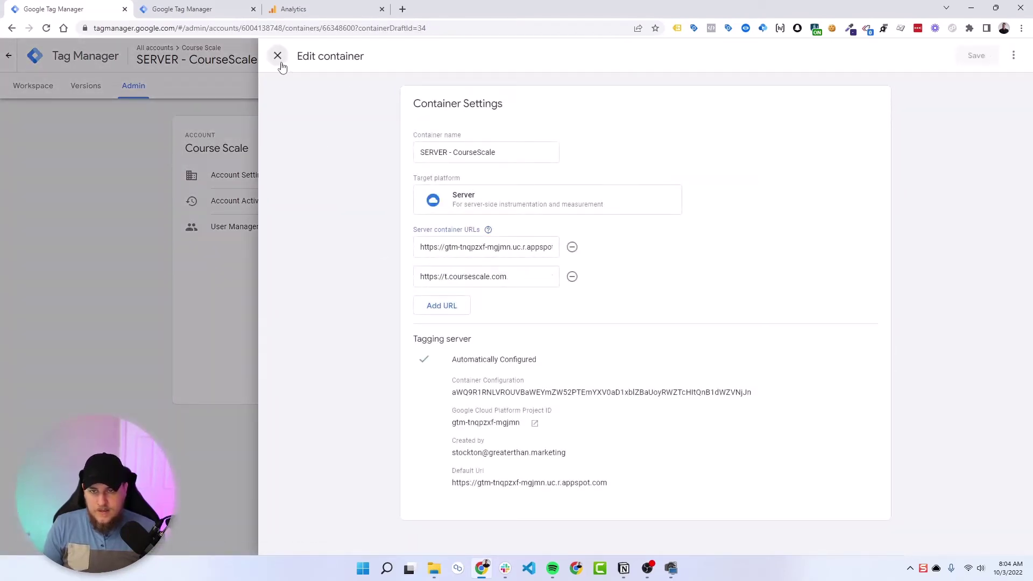
pyautogui.click(33, 86)
pyautogui.click(213, 9)
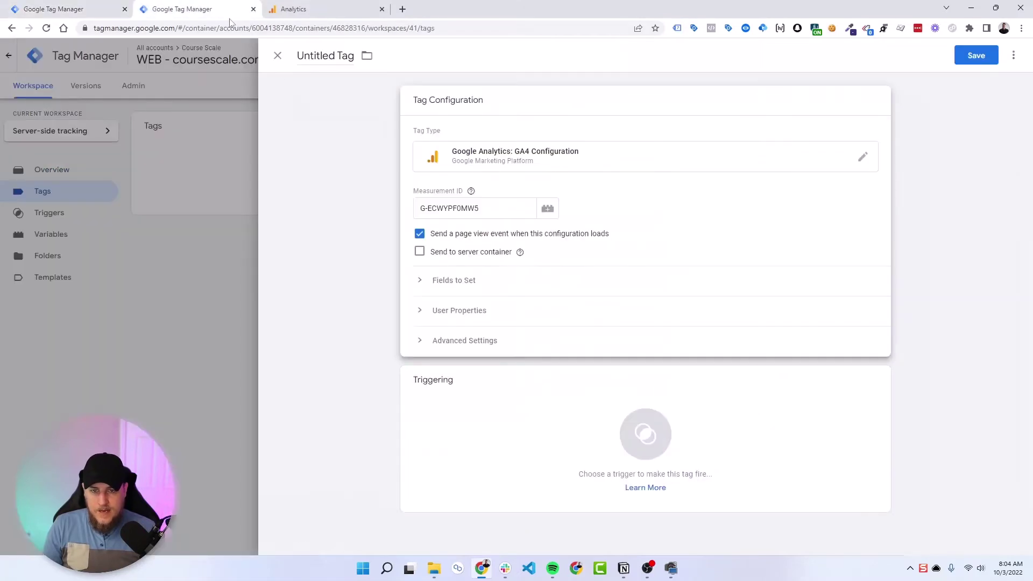
pyautogui.click(419, 253)
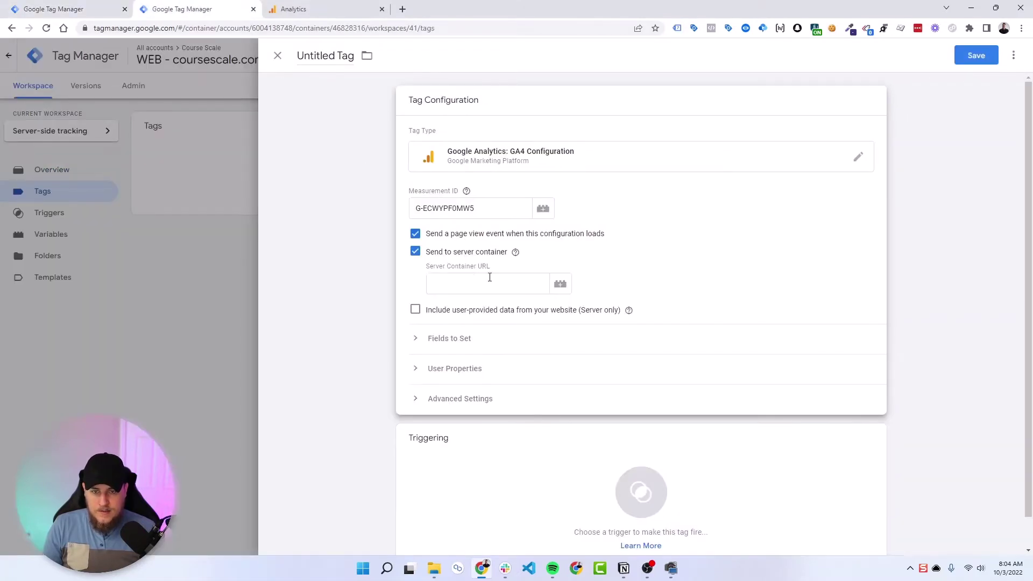
pyautogui.click(471, 281)
pyautogui.hotkey('ctrl', 'v')
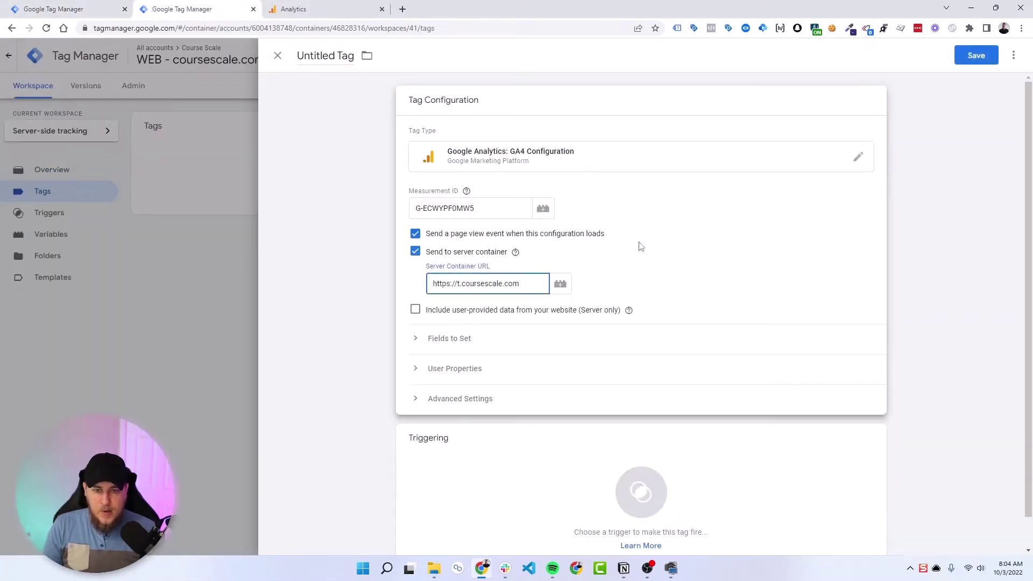
pyautogui.scroll(-1, 640, 246)
# Fire the tag on All Pages, name it 'GA4 - config + page_view', and save.
pyautogui.click(486, 447)
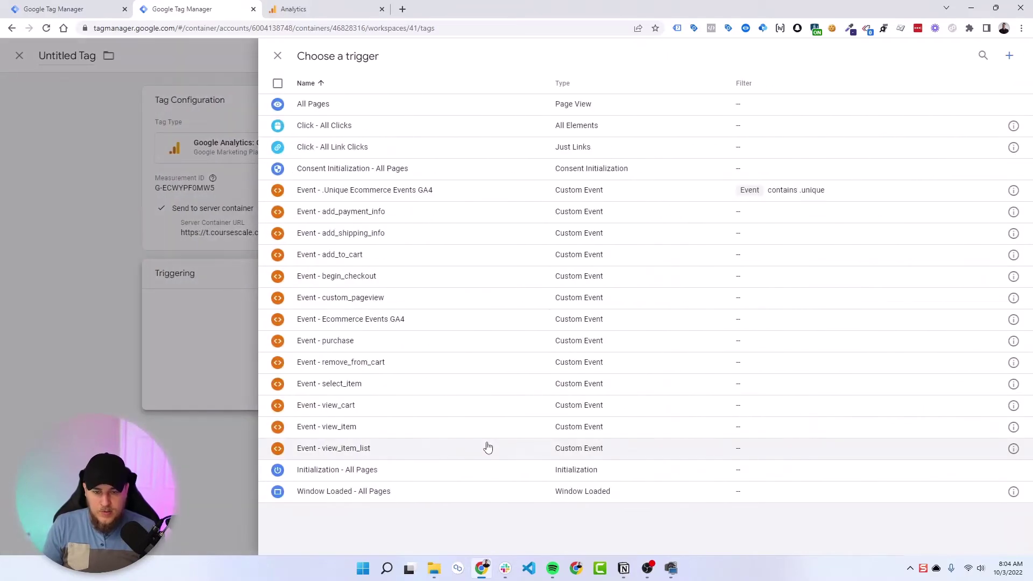
pyautogui.click(356, 110)
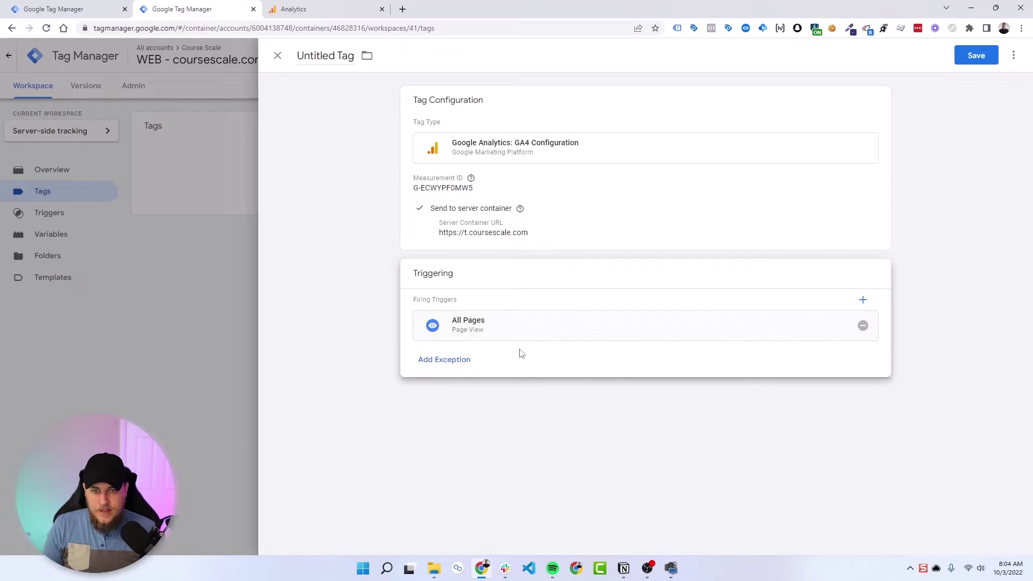
pyautogui.click(326, 57)
pyautogui.write('GA4 -')
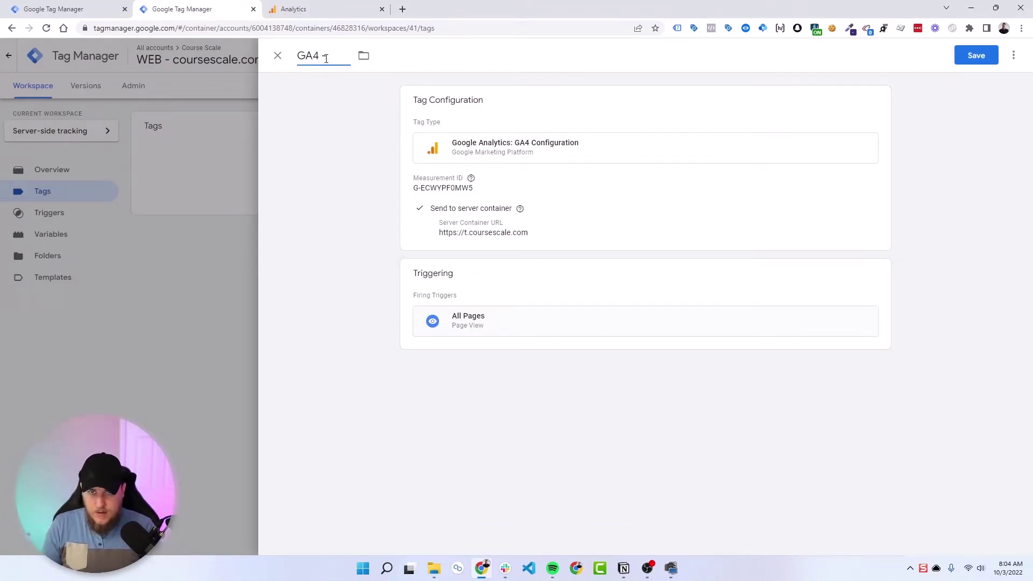
pyautogui.write(' config +')
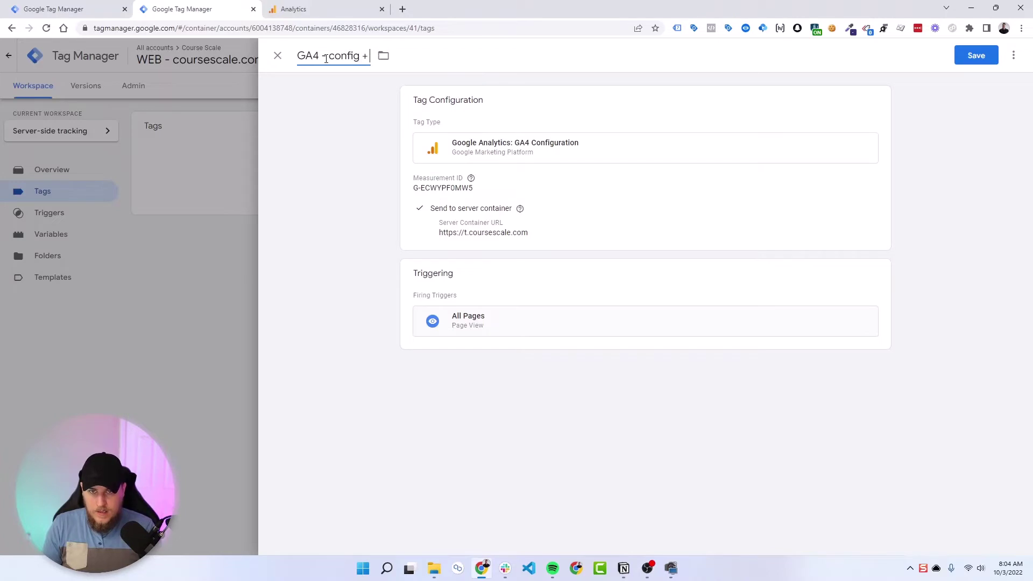
pyautogui.write(' page_view')
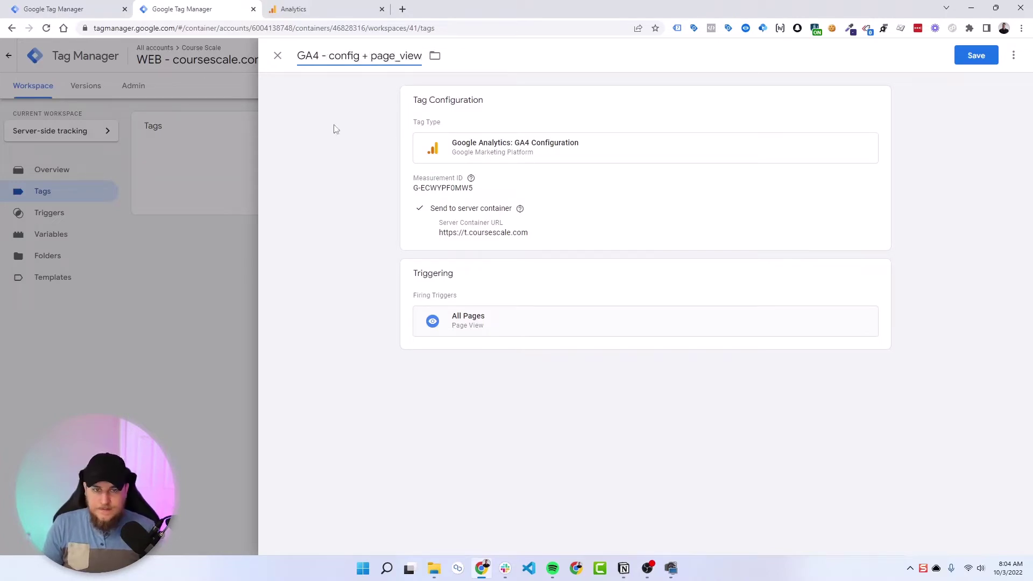
pyautogui.click(976, 56)
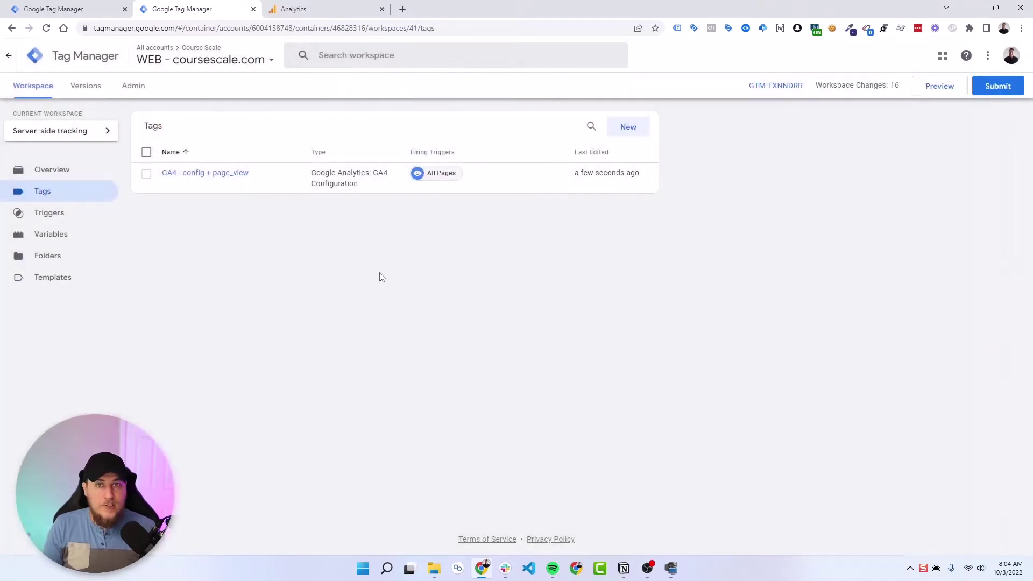
# In the server GA4 client, enable default gtag.js paths for specific IDs and add an ID field.
pyautogui.click(103, 11)
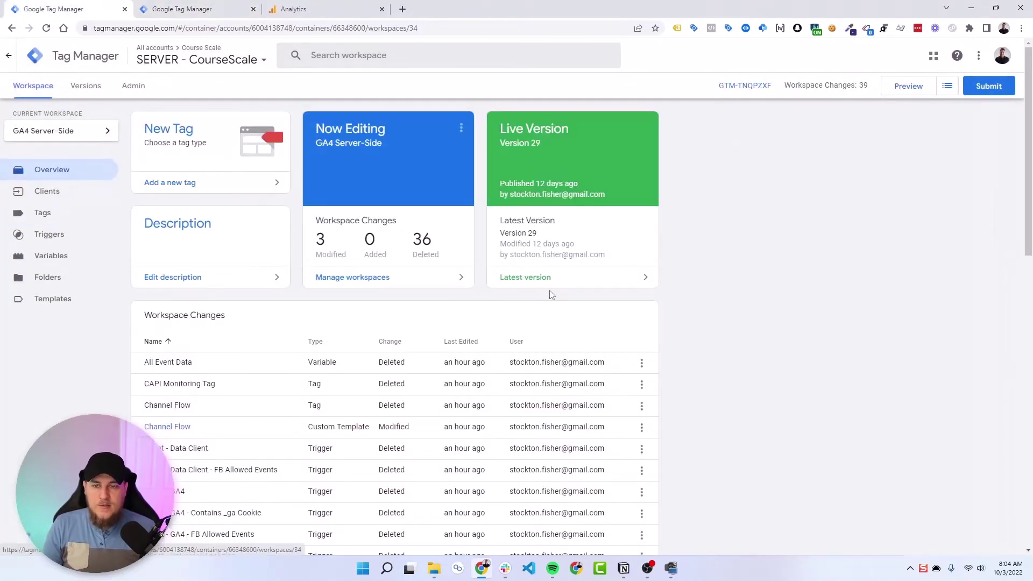
pyautogui.click(71, 194)
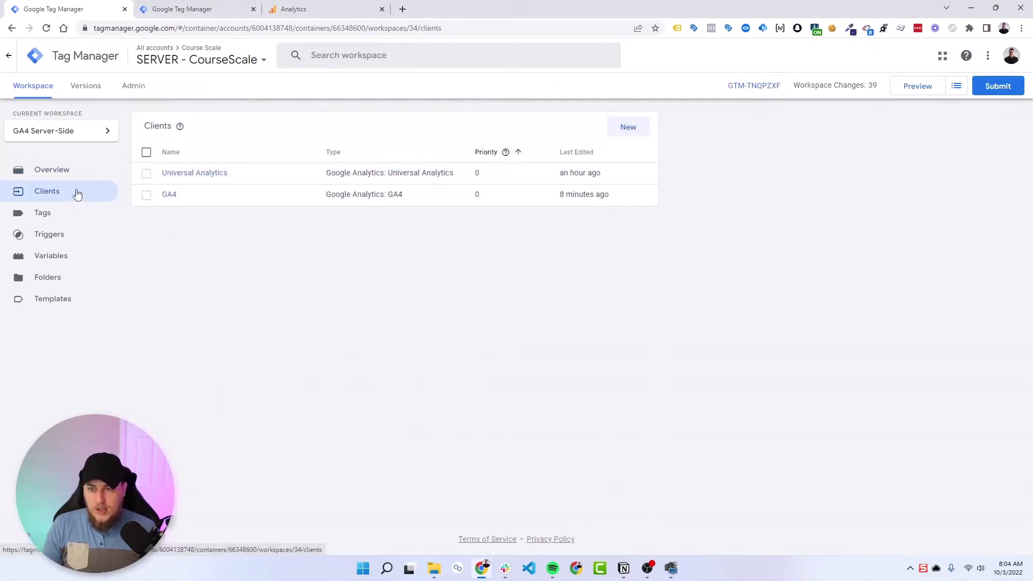
pyautogui.click(176, 197)
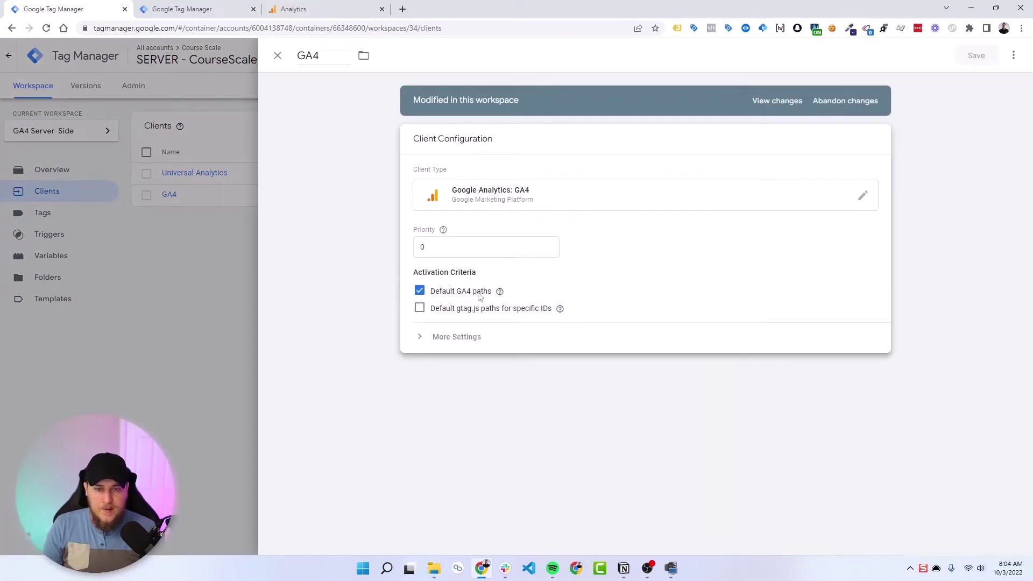
pyautogui.click(420, 308)
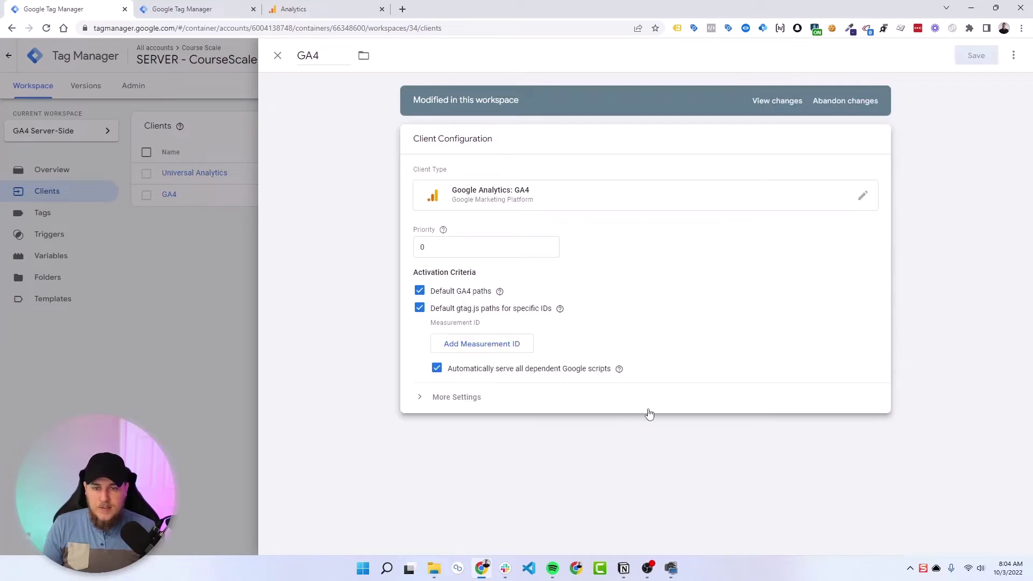
pyautogui.click(473, 348)
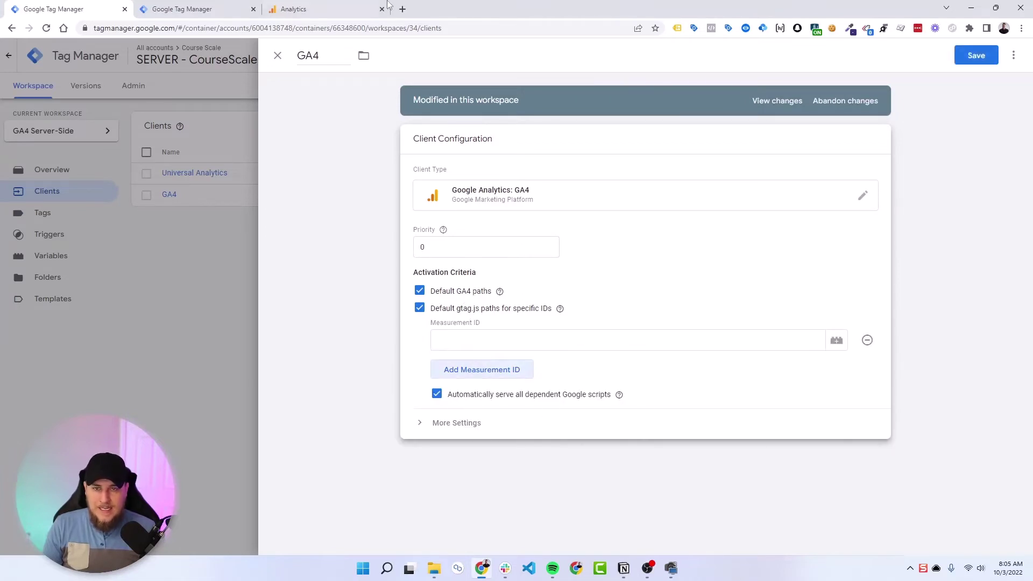
# Fill the new field with G-ECWYPF0MW5 copied from the Analytics web stream and save the client.
pyautogui.click(334, 9)
pyautogui.click(929, 187)
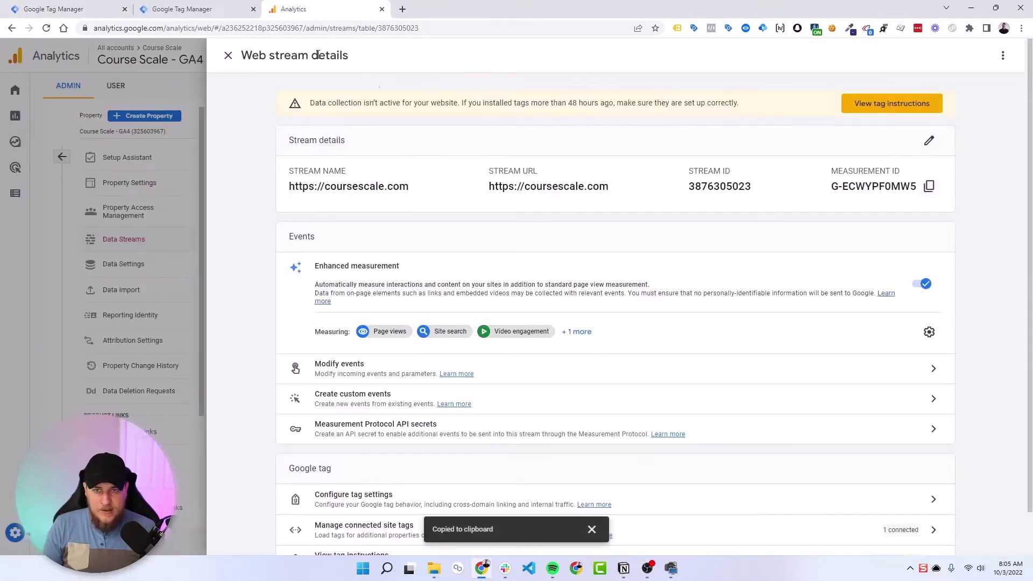
pyautogui.click(65, 9)
pyautogui.hotkey('ctrl', 'v')
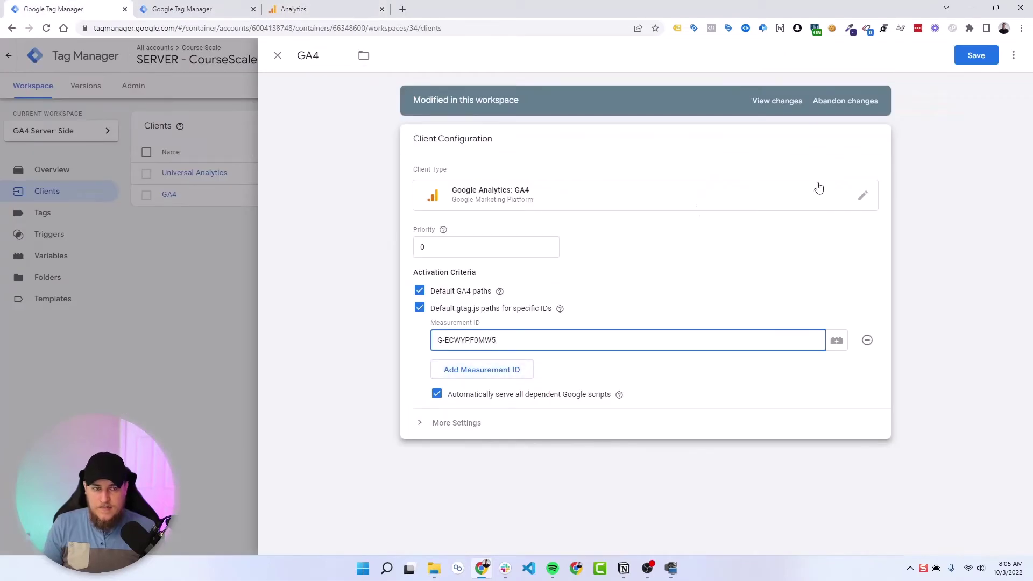
pyautogui.click(977, 55)
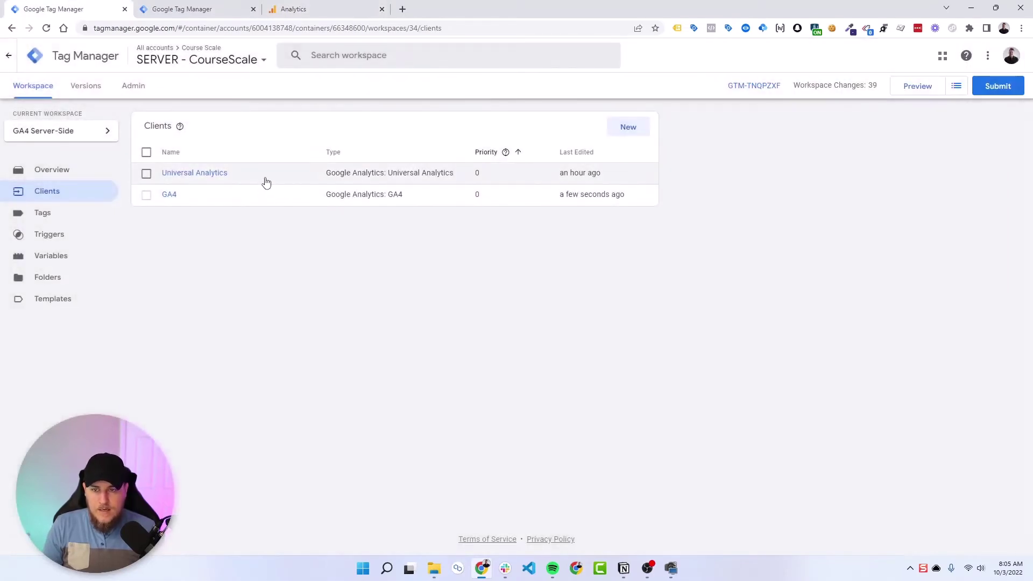
# Start a Custom trigger firing on Some Events where Client Name equals a value.
pyautogui.click(46, 241)
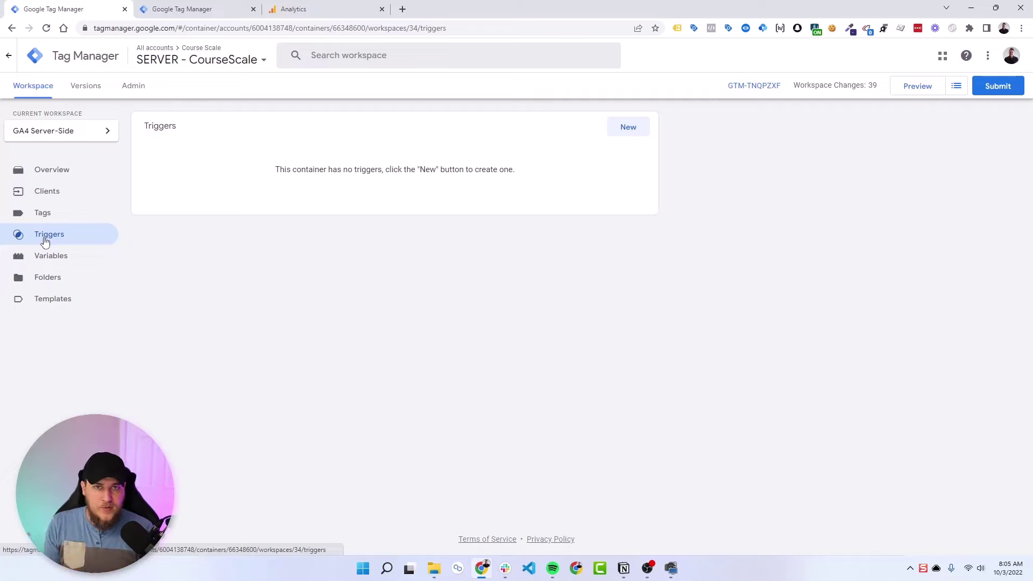
pyautogui.click(629, 133)
pyautogui.click(711, 157)
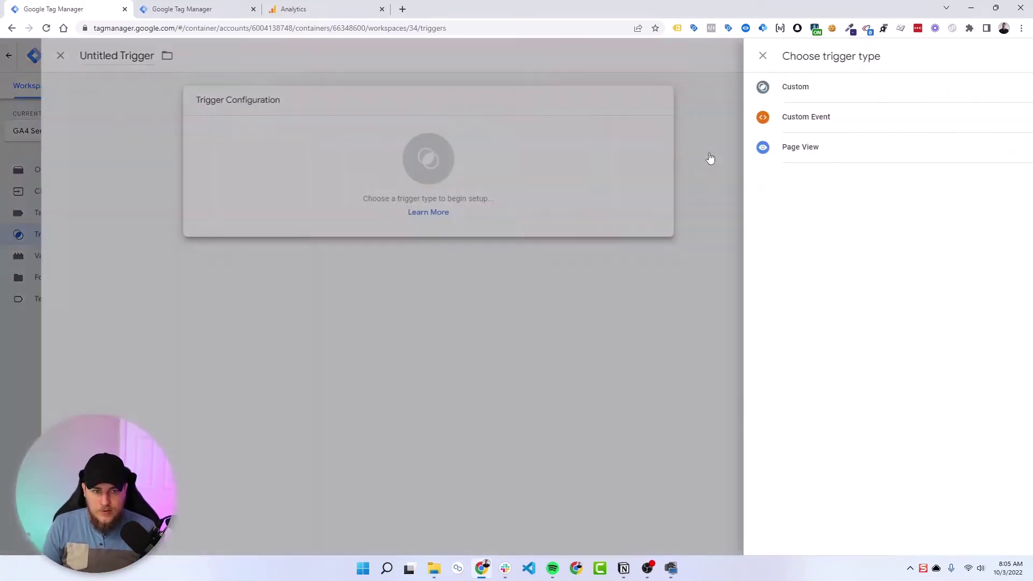
pyautogui.click(750, 99)
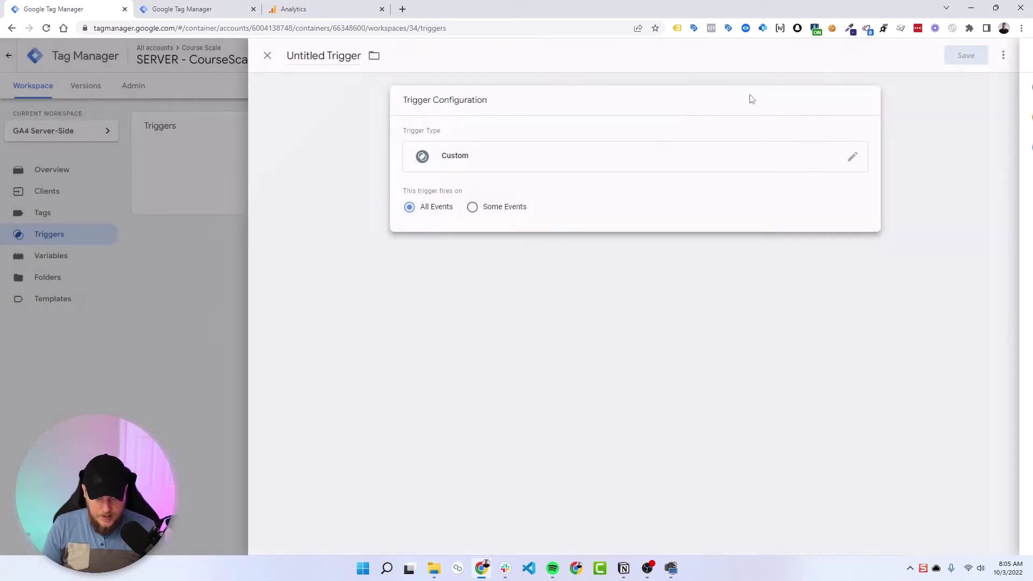
pyautogui.click(525, 207)
pyautogui.click(499, 255)
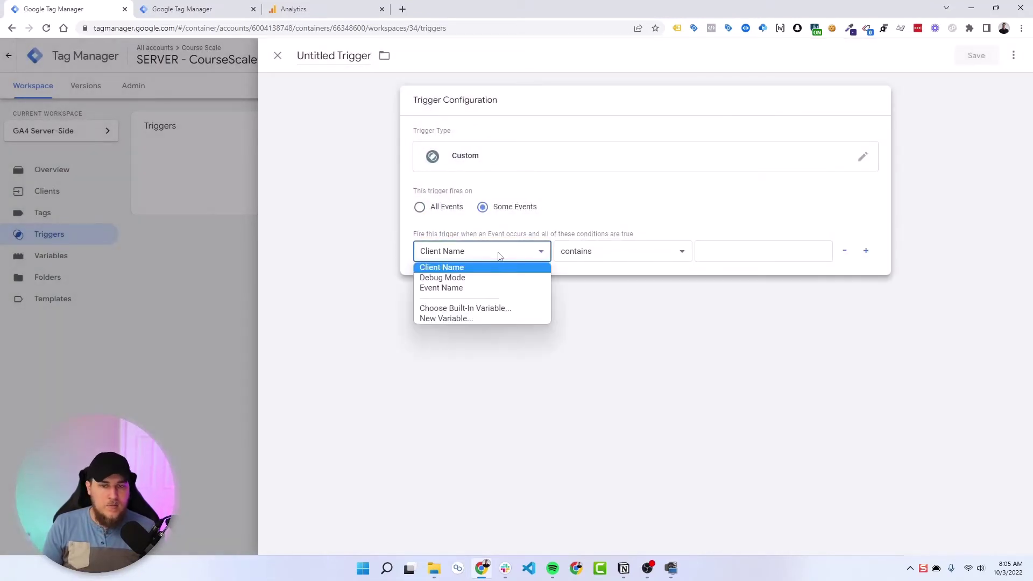
pyautogui.click(475, 271)
pyautogui.click(577, 260)
pyautogui.click(569, 268)
# Set the condition value to GA4 and save the trigger as 'Client - GA4'.
pyautogui.click(726, 259)
pyautogui.write('AG')
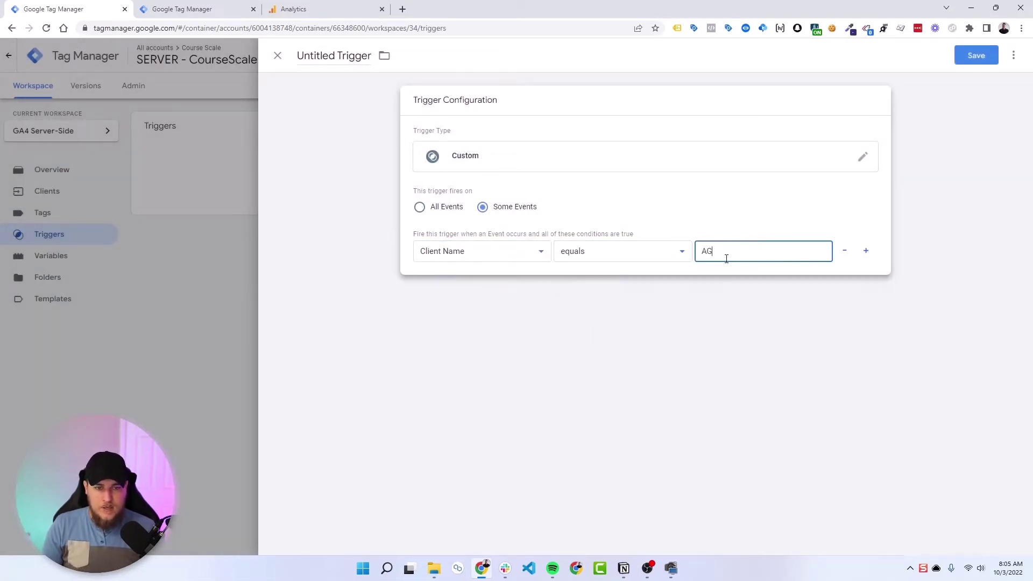
pyautogui.press('BackSpace')
pyautogui.press('BackSpace')
pyautogui.write('GA')
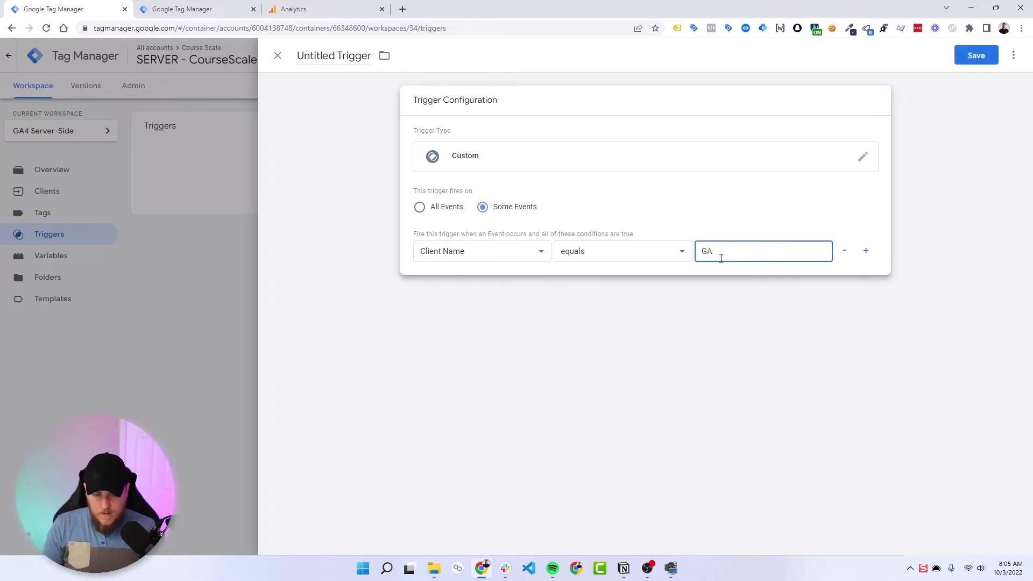
pyautogui.write('4')
pyautogui.click(981, 55)
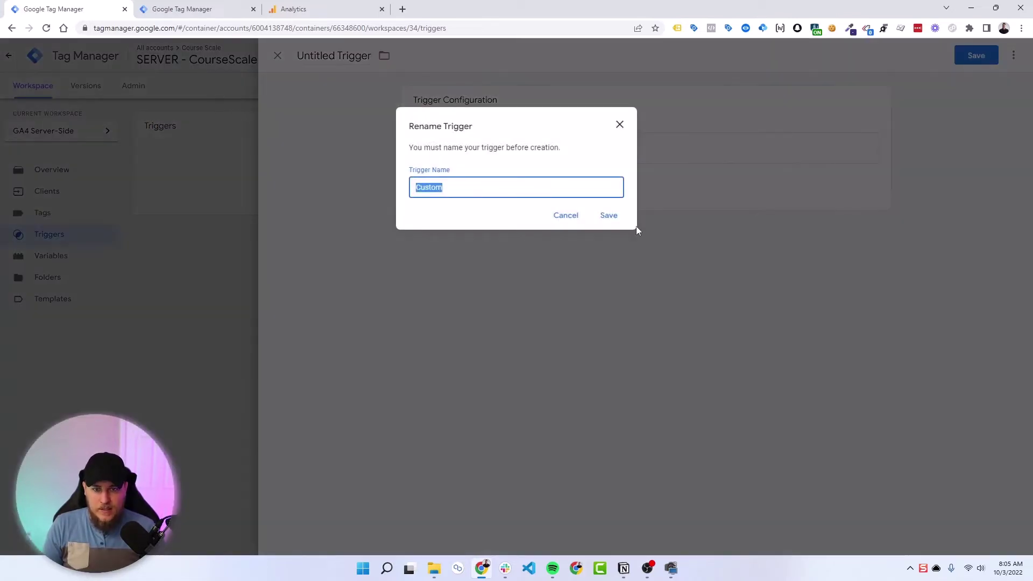
pyautogui.write('Client - GA4')
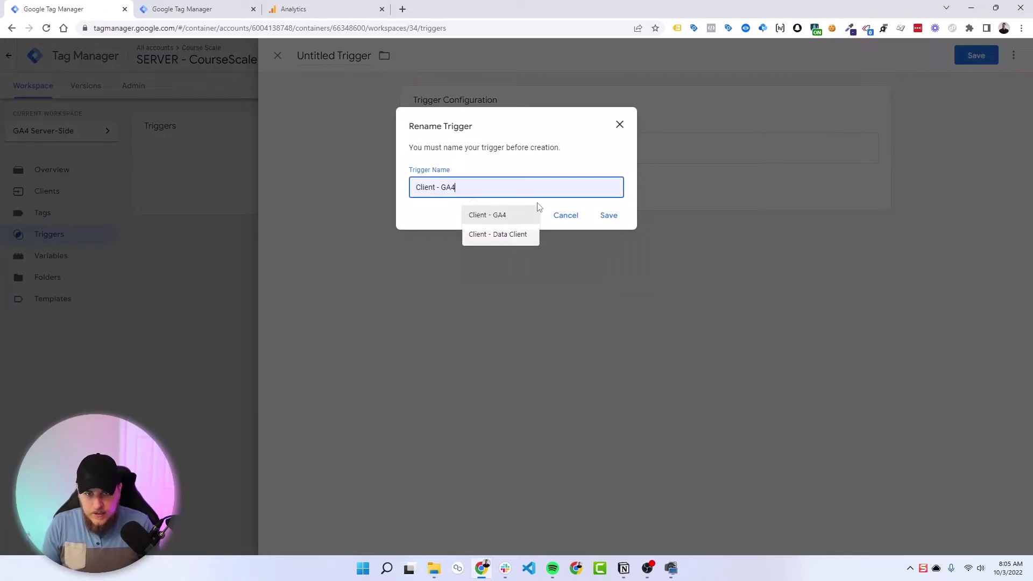
pyautogui.click(537, 210)
pyautogui.click(607, 225)
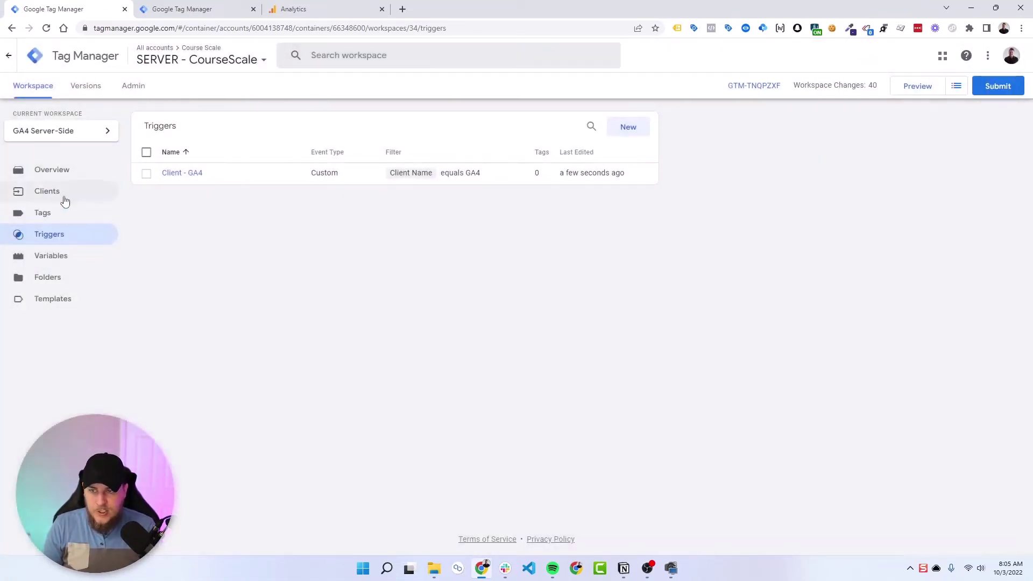
pyautogui.click(61, 195)
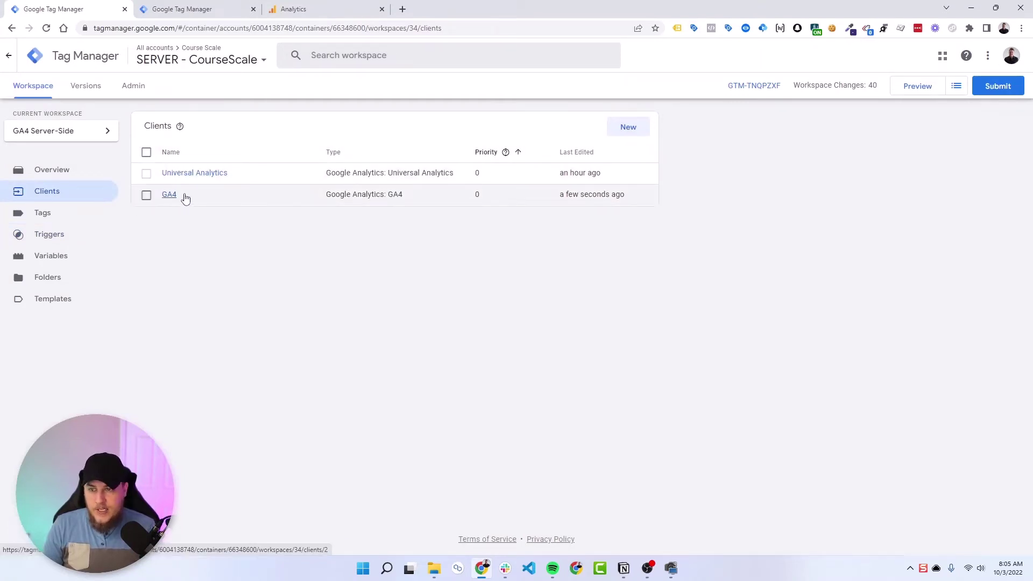
pyautogui.click(64, 220)
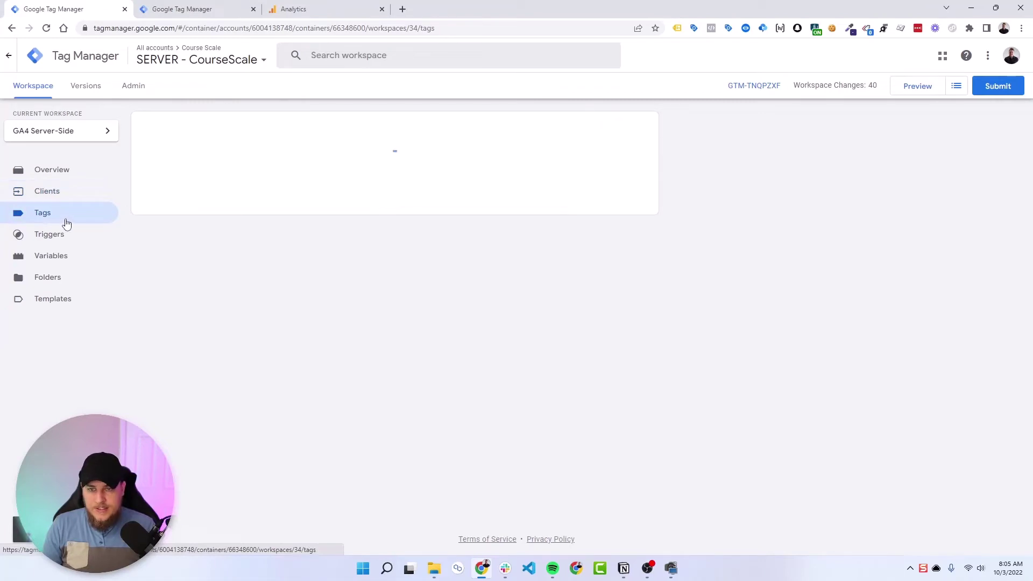
# Create a Google Analytics: GA4 server tag with measurement ID G-ECWYPF0MW5.
pyautogui.click(635, 128)
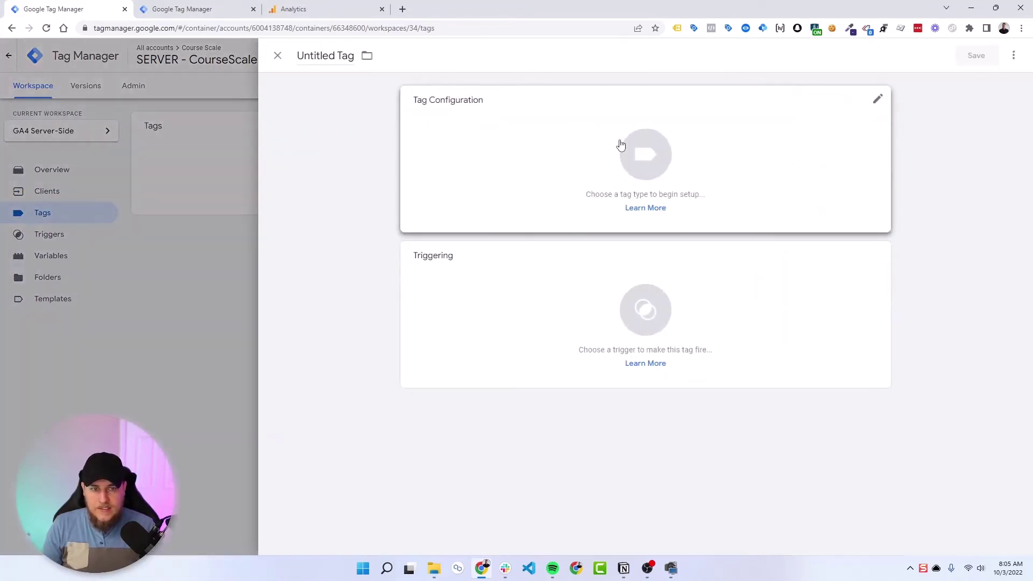
pyautogui.click(736, 148)
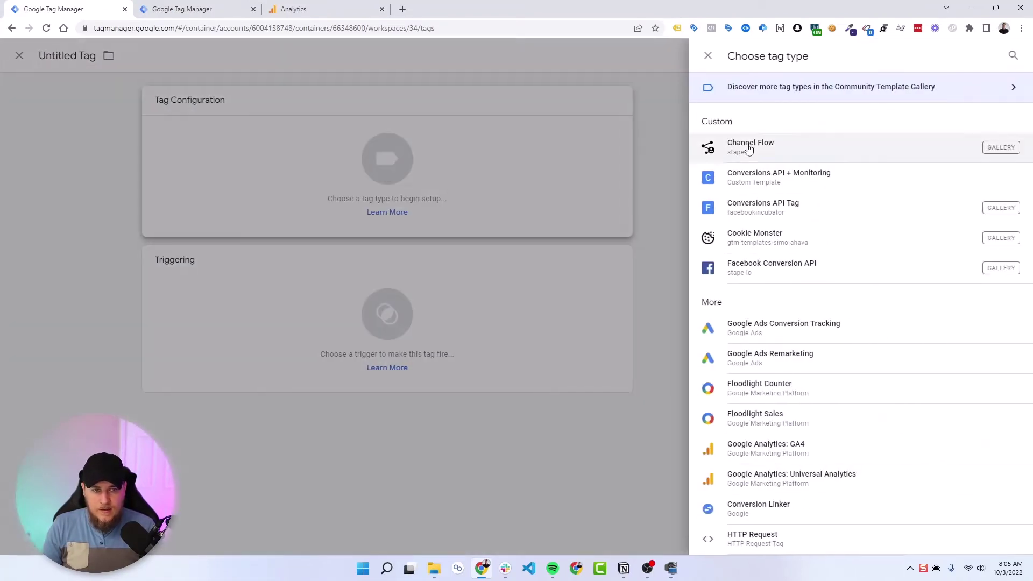
pyautogui.click(819, 457)
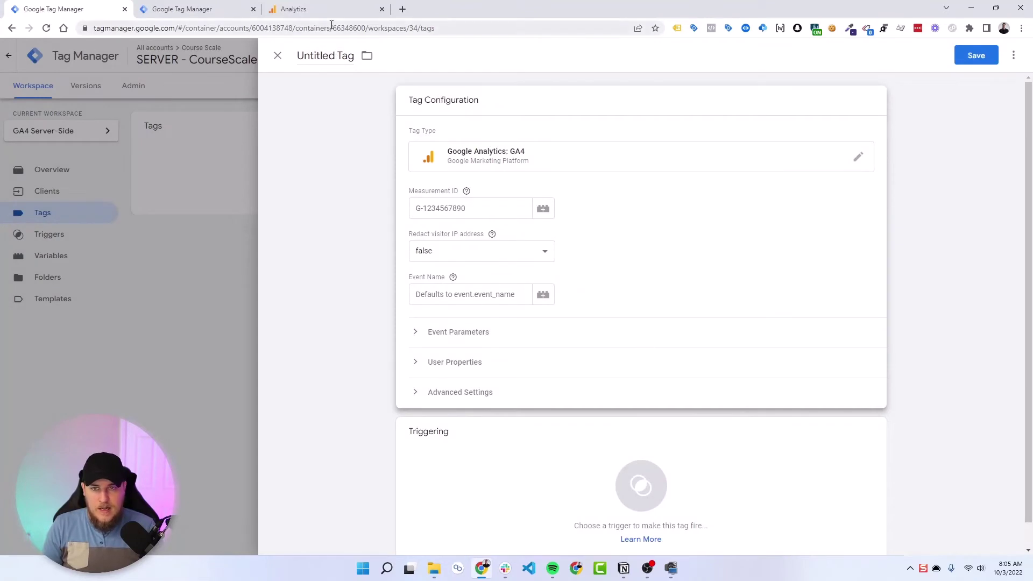
pyautogui.click(459, 208)
pyautogui.hotkey('ctrl', 'v')
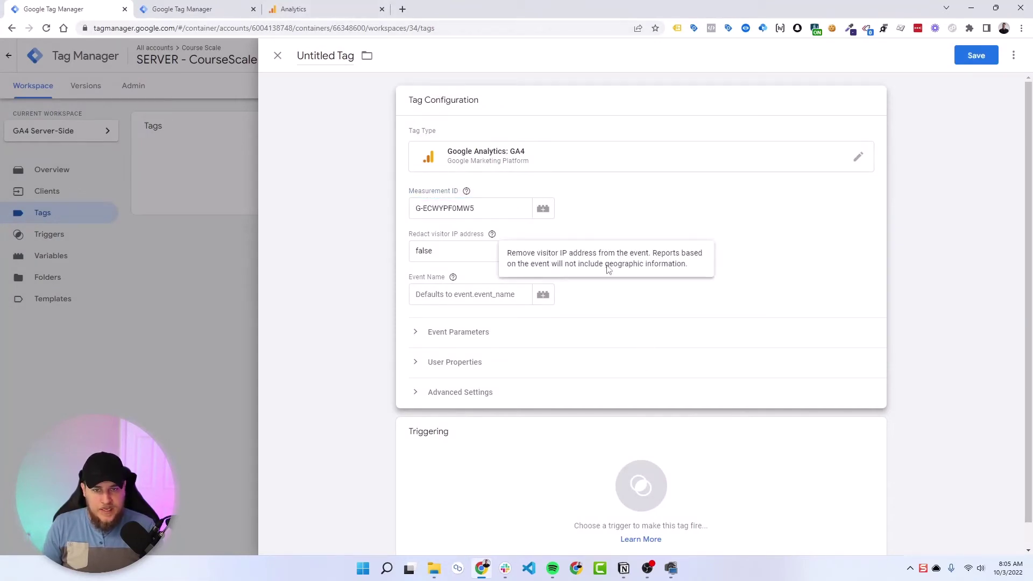
# Attach the Client - GA4 trigger and rename the tag 'GA4'.
pyautogui.click(509, 471)
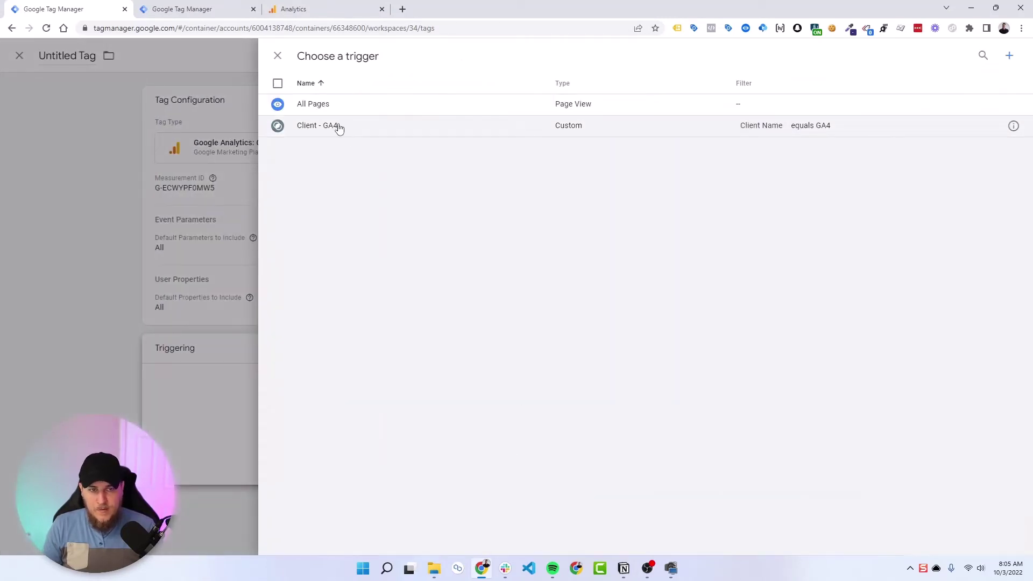
pyautogui.click(320, 125)
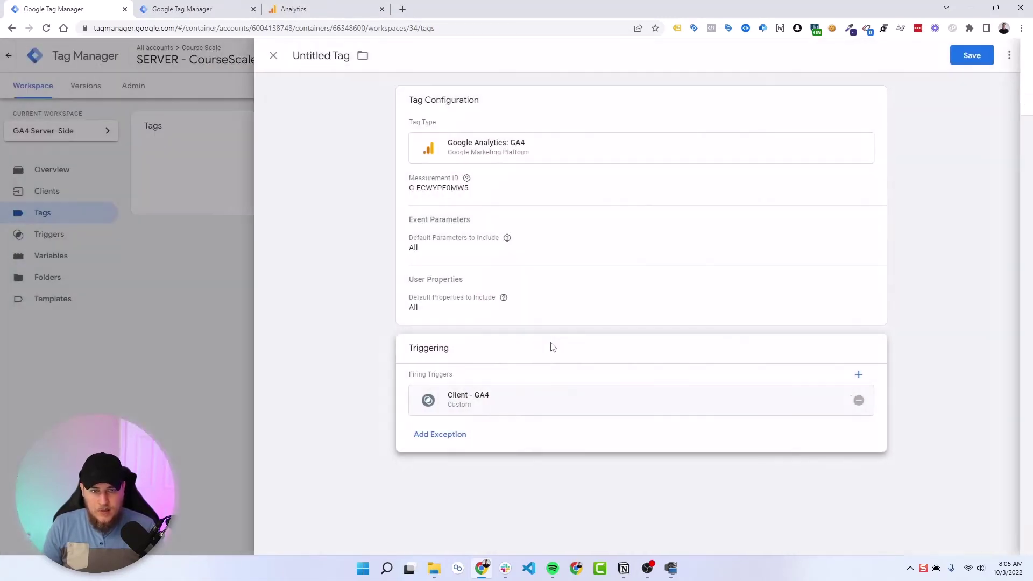
pyautogui.click(346, 59)
pyautogui.write('GA4')
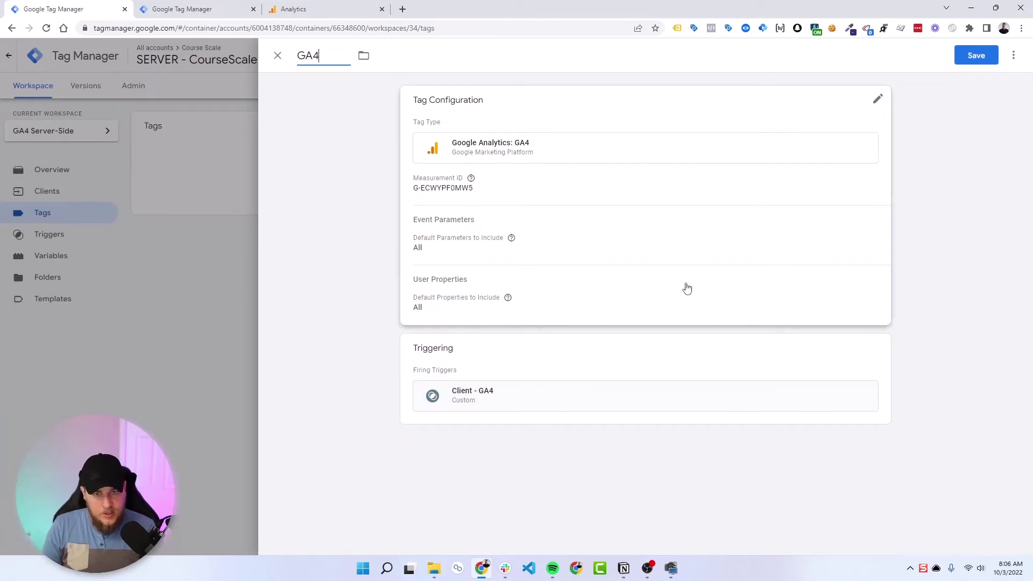
pyautogui.click(825, 224)
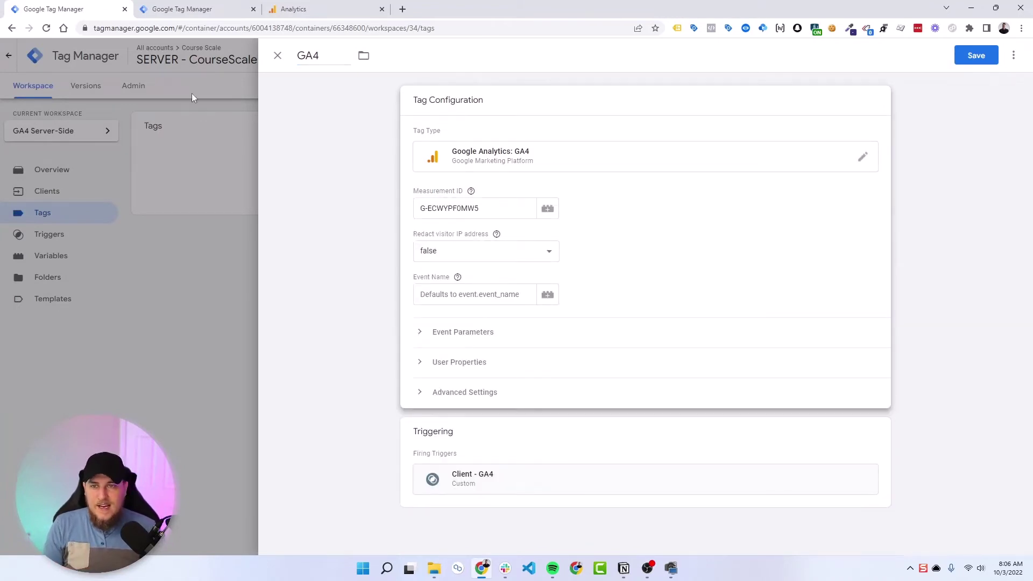
# Change the 'GA4 - config + page_view' tag's measurement ID to G-123 and save it.
pyautogui.click(196, 16)
pyautogui.click(195, 173)
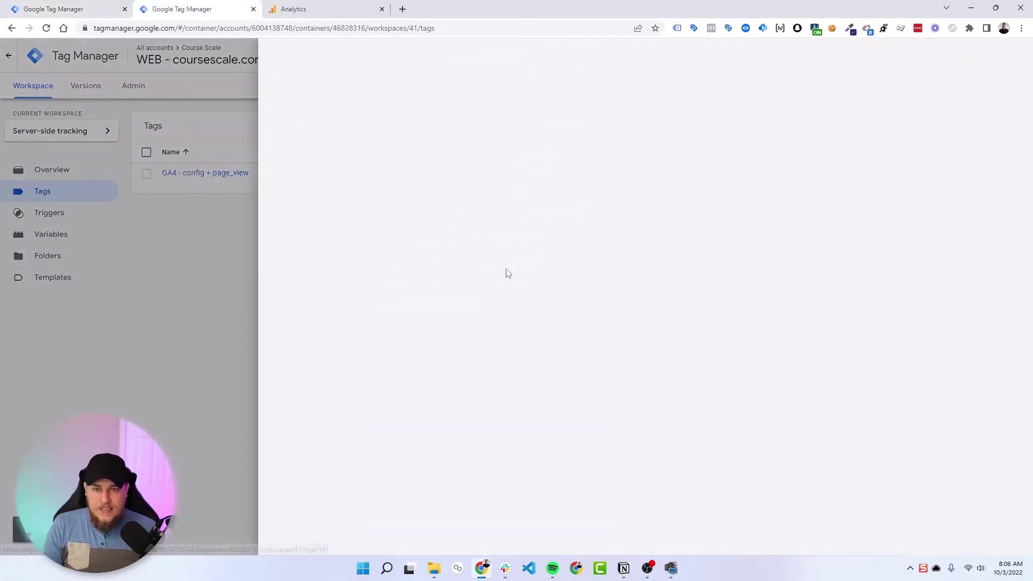
pyautogui.click(498, 246)
pyautogui.moveTo(475, 247); pyautogui.dragTo(429, 247)
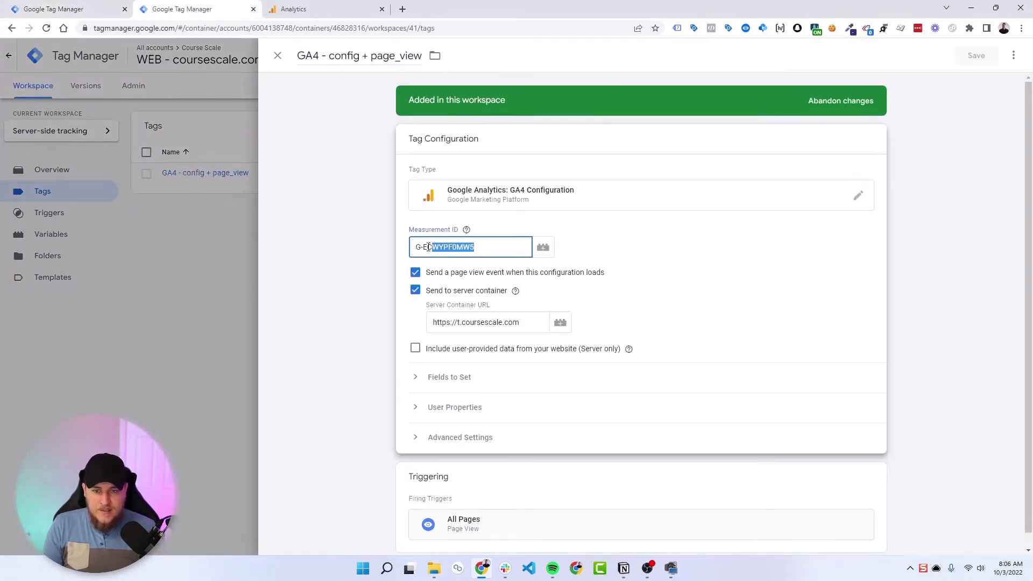
pyautogui.write('123')
pyautogui.click(703, 249)
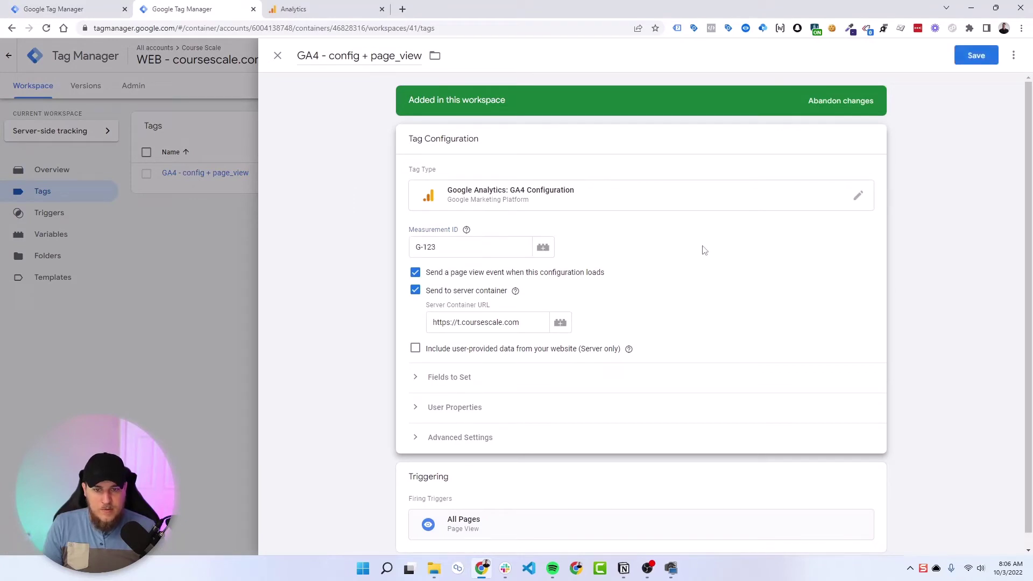
pyautogui.click(975, 57)
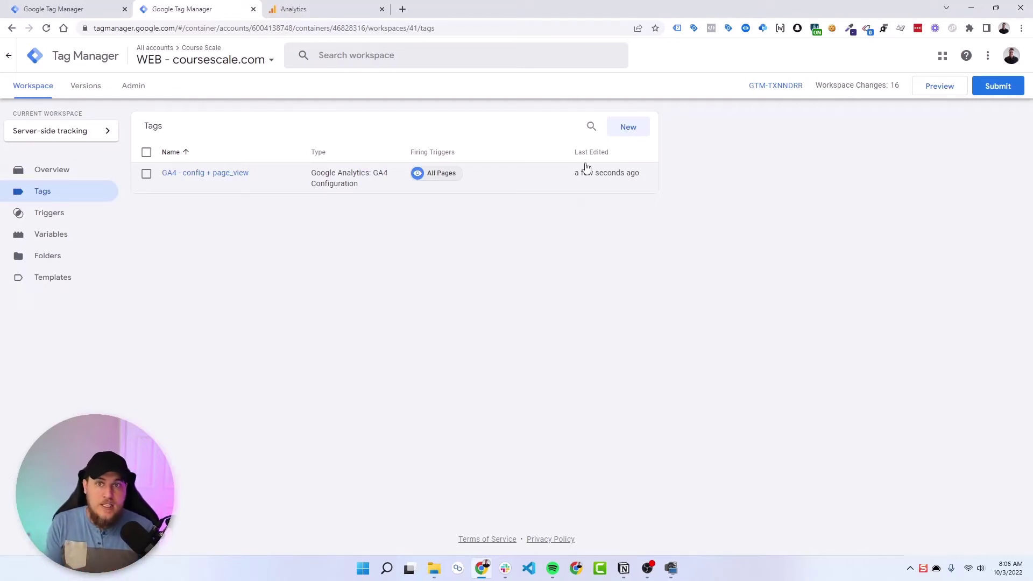
# Check the server GA4 tag's measurement ID G-ECWYPF0MW5 and save the tag.
pyautogui.click(59, 10)
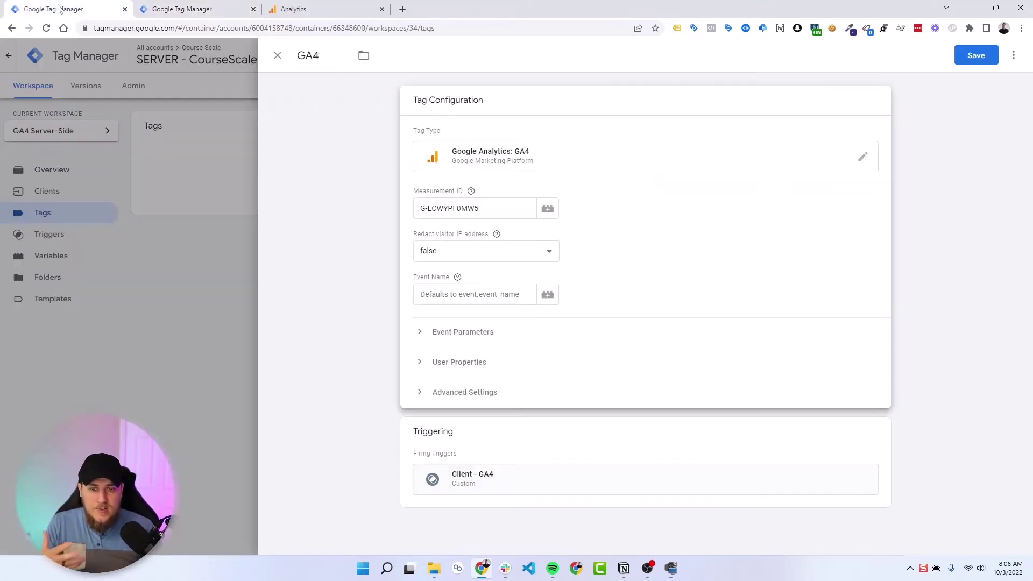
pyautogui.moveTo(479, 208); pyautogui.dragTo(417, 205)
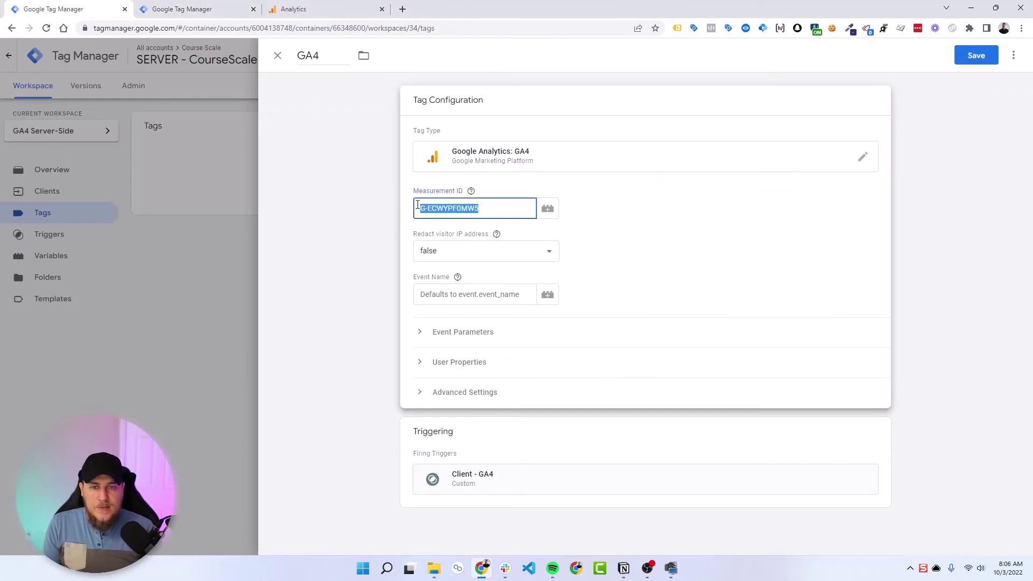
pyautogui.click(651, 218)
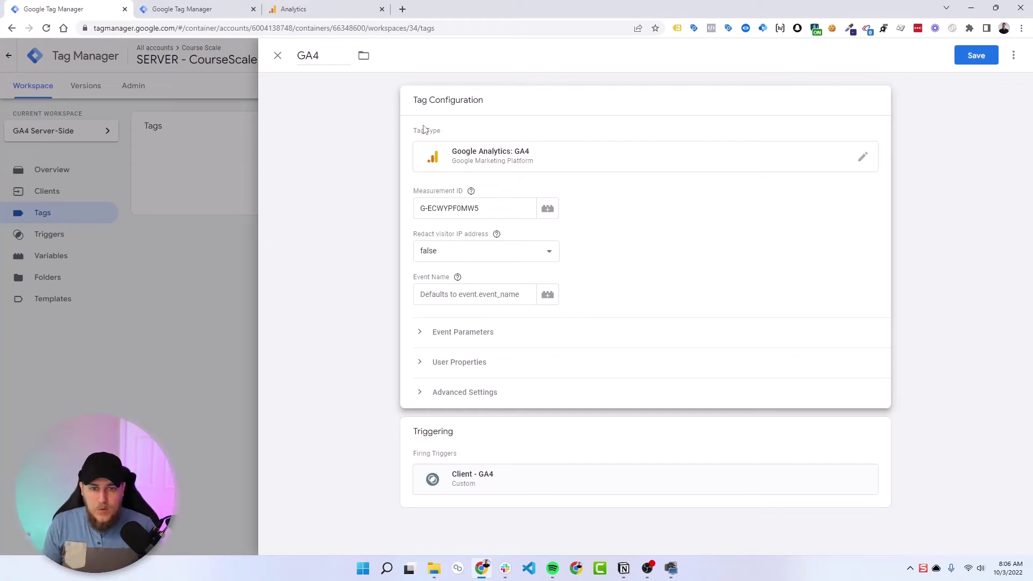
pyautogui.doubleClick(483, 215)
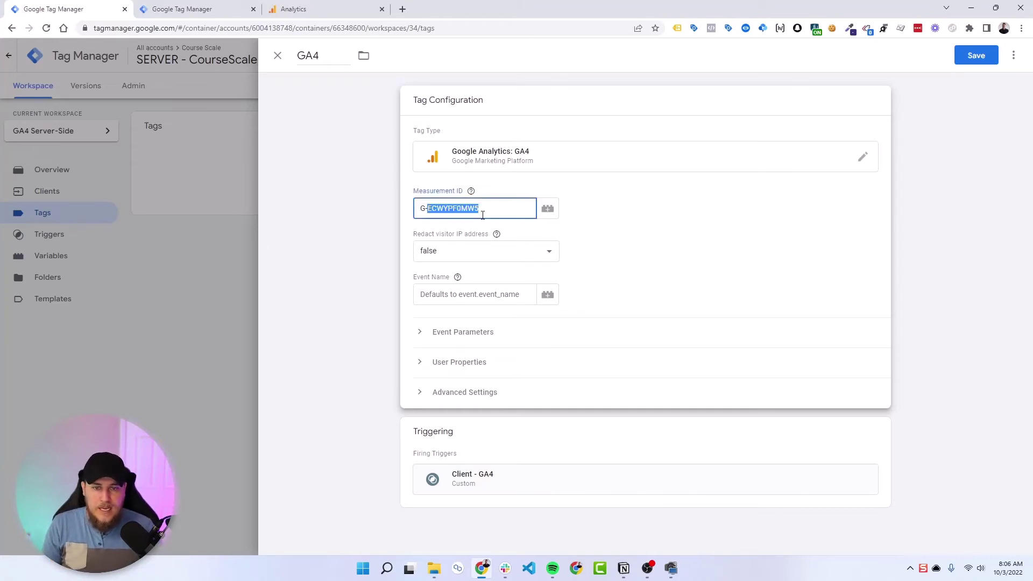
pyautogui.click(637, 229)
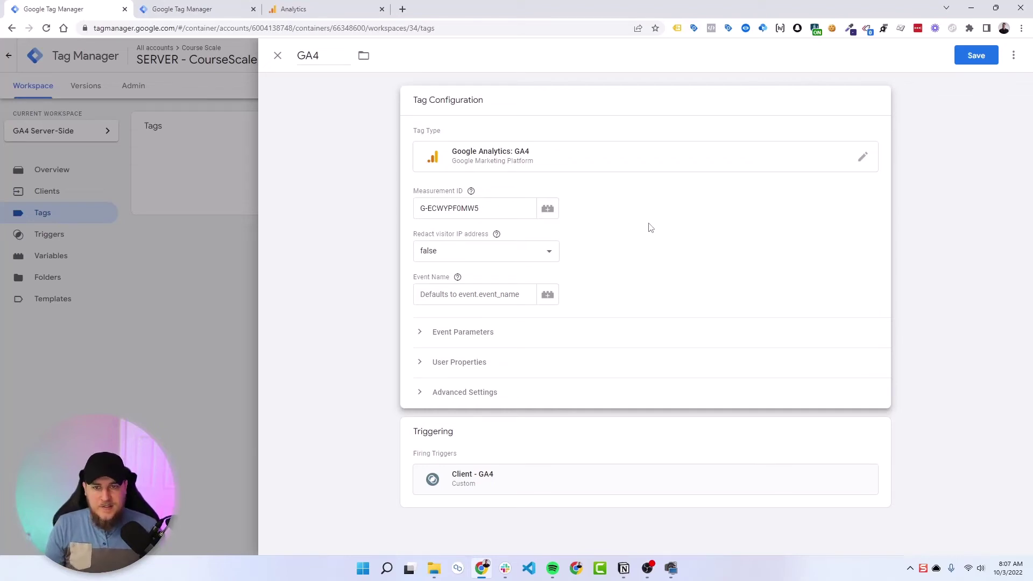
pyautogui.click(970, 56)
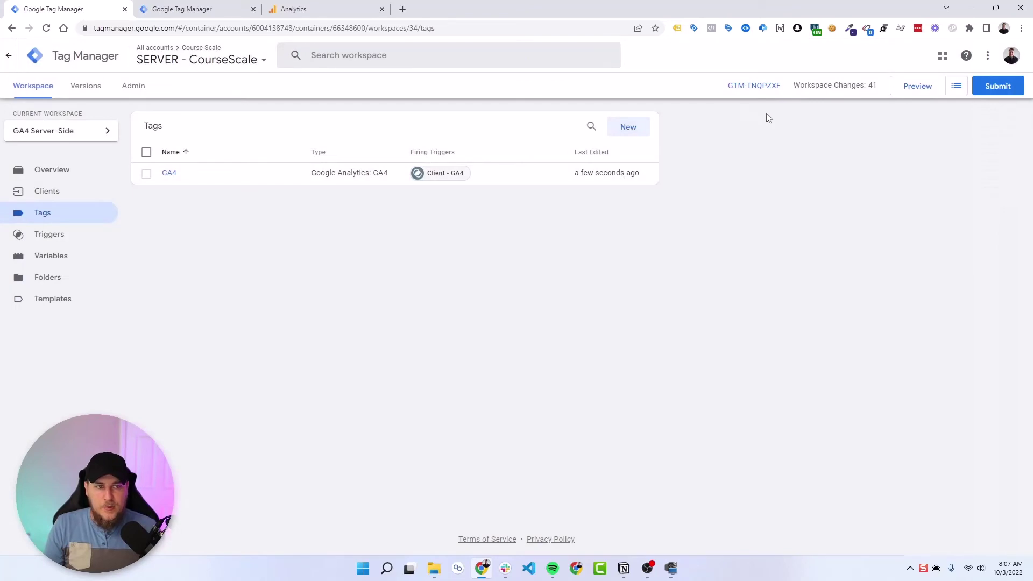
# Start preview for both server and web containers and connect Tag Assistant to coursescale.com.
pyautogui.click(909, 88)
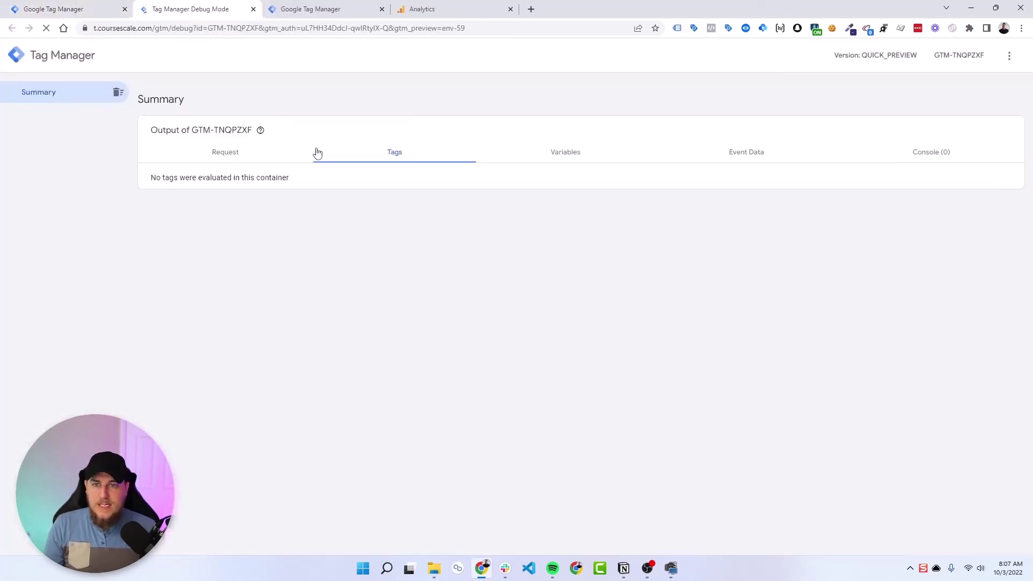
pyautogui.click(307, 8)
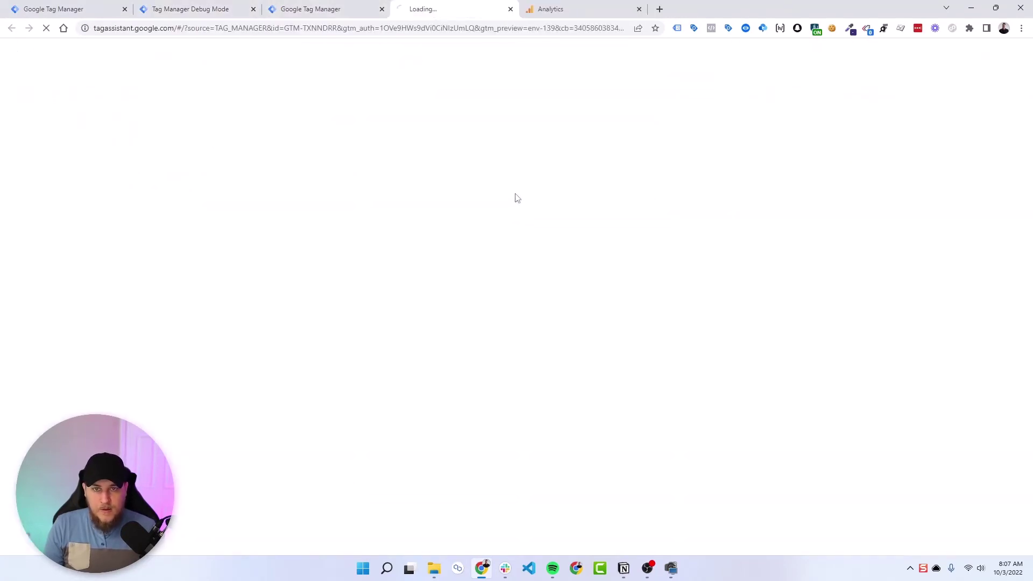
pyautogui.click(526, 331)
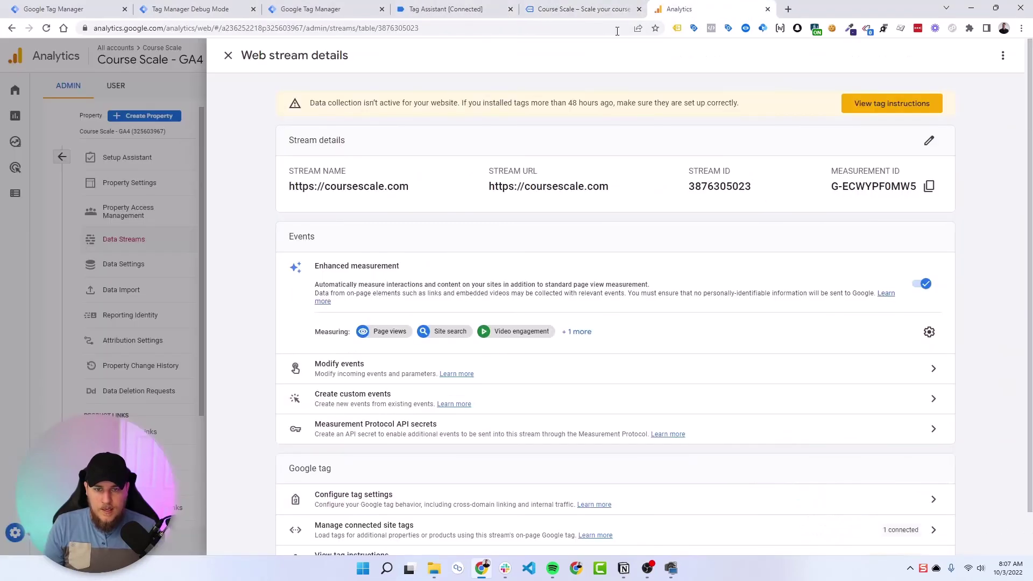
# Open GA4 DebugView in Analytics, then return to the Course Scale shop page.
pyautogui.click(680, 10)
pyautogui.click(228, 55)
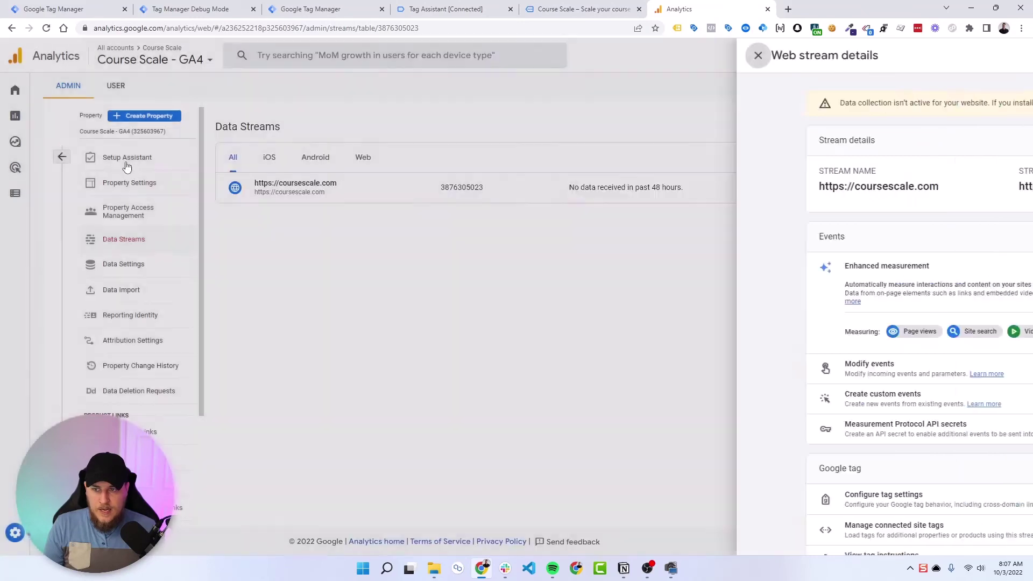
pyautogui.click(15, 193)
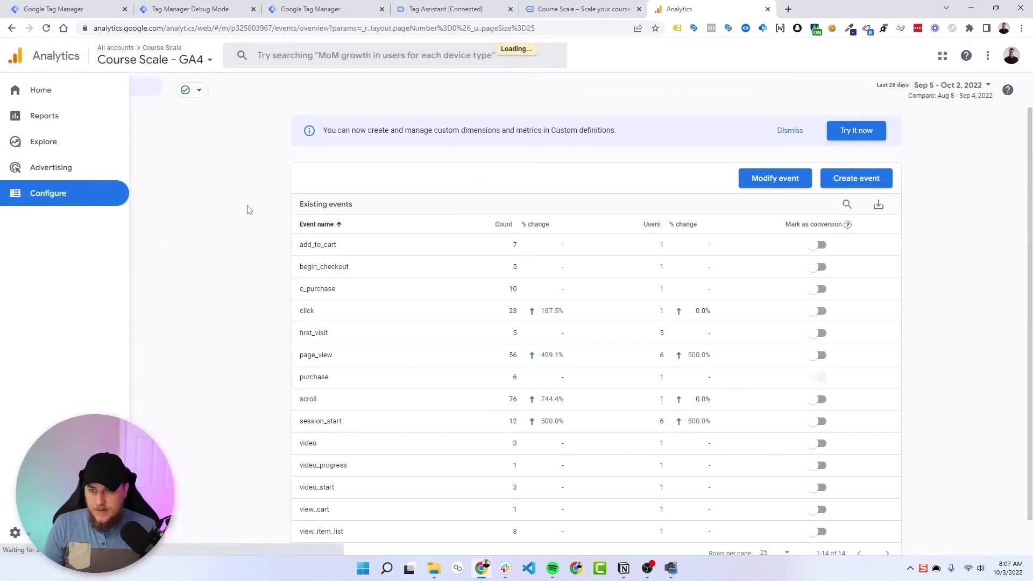
pyautogui.click(61, 164)
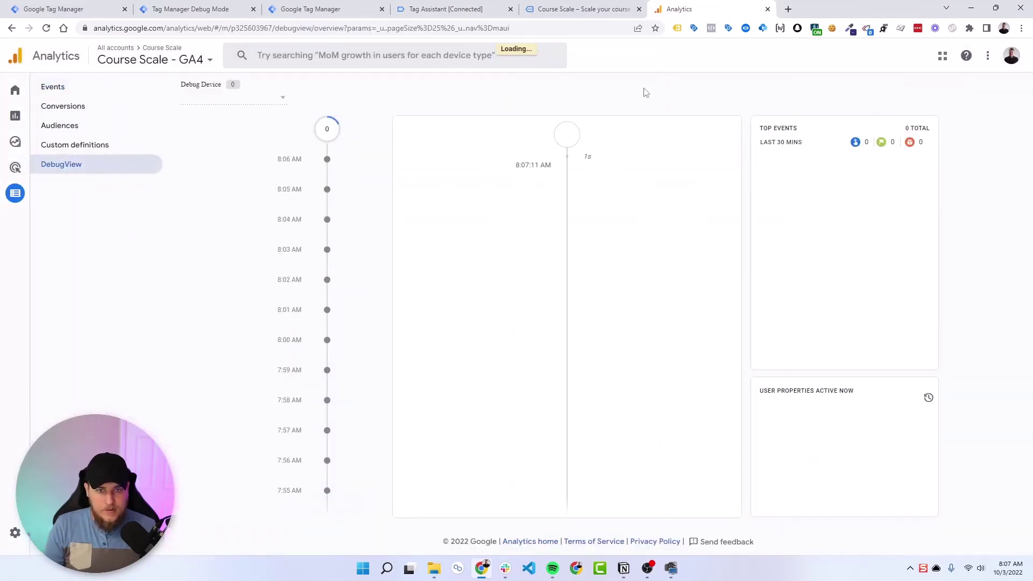
pyautogui.click(556, 10)
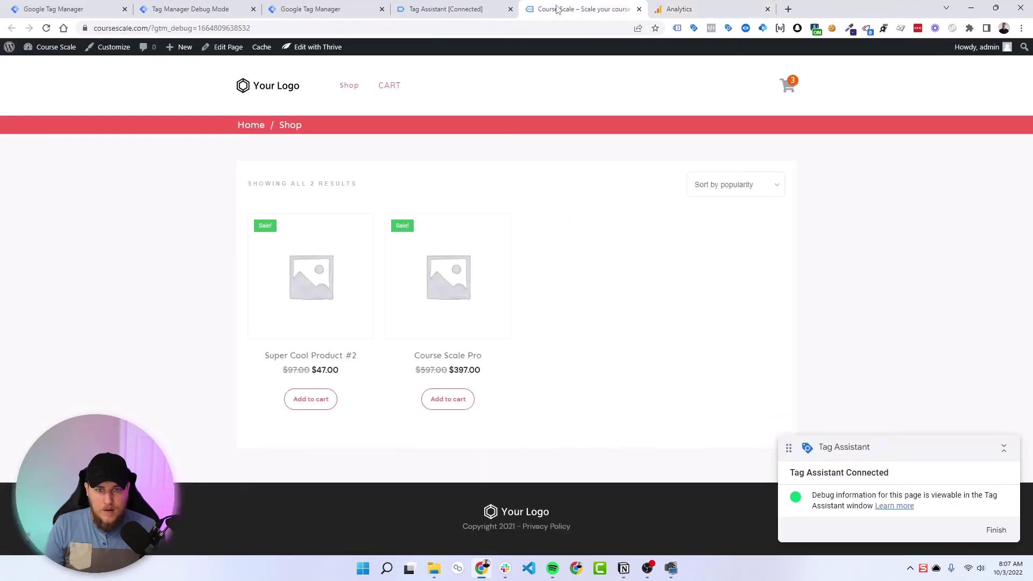
# In Tag Assistant, open the GA4 - config + page_view tag fired on Container Loaded.
pyautogui.click(478, 9)
pyautogui.click(535, 258)
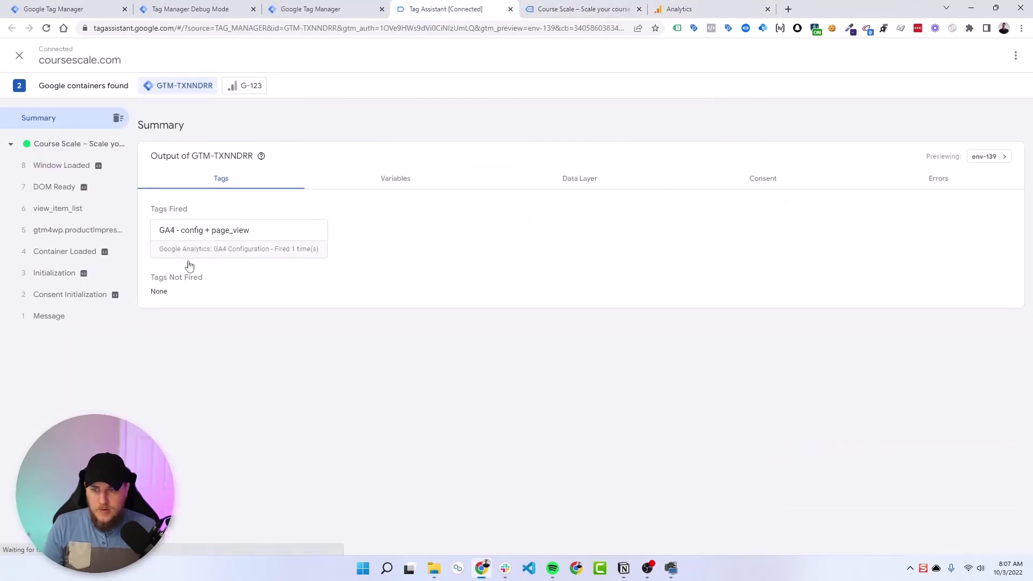
pyautogui.click(66, 254)
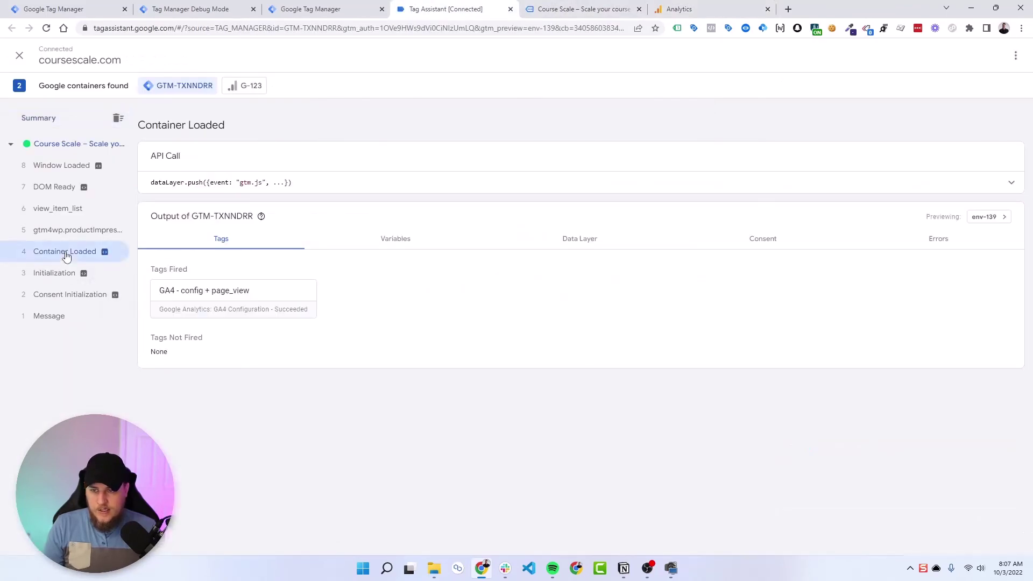
pyautogui.click(222, 307)
# Confirm the tag's server container URL and measurement ID G-123, then view the server preview.
pyautogui.moveTo(593, 197); pyautogui.dragTo(681, 197)
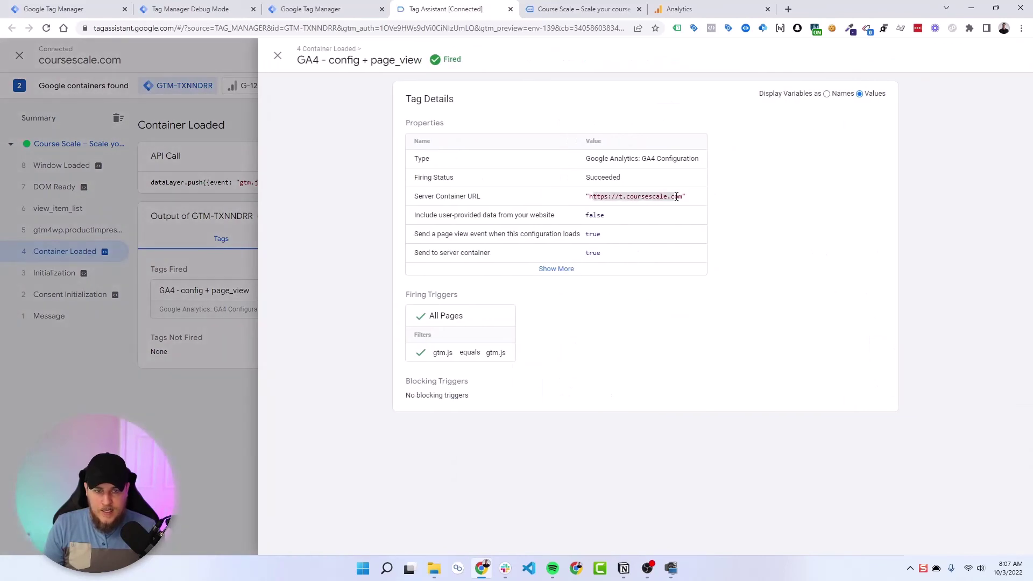
pyautogui.click(554, 269)
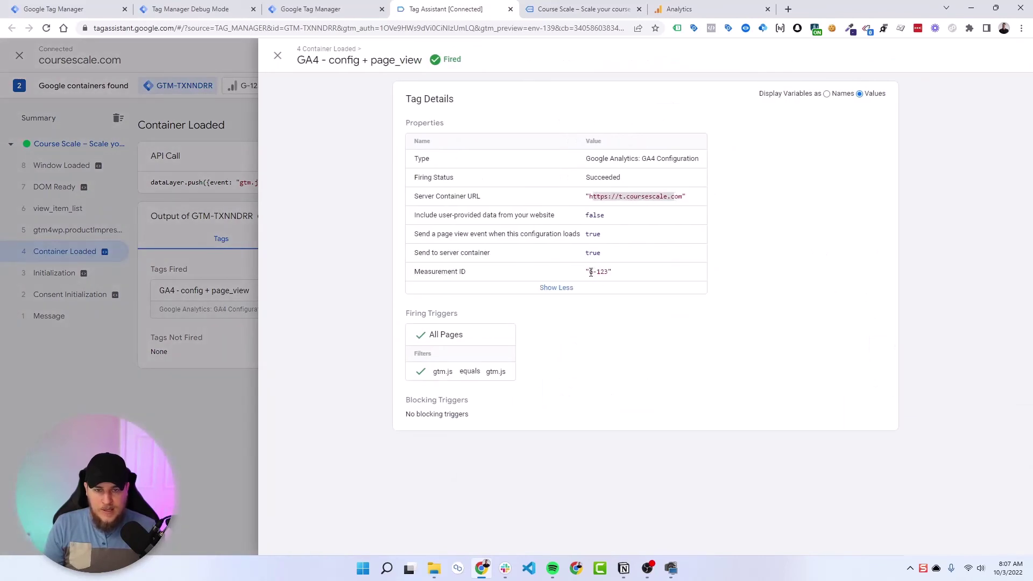
pyautogui.moveTo(589, 272); pyautogui.dragTo(608, 272)
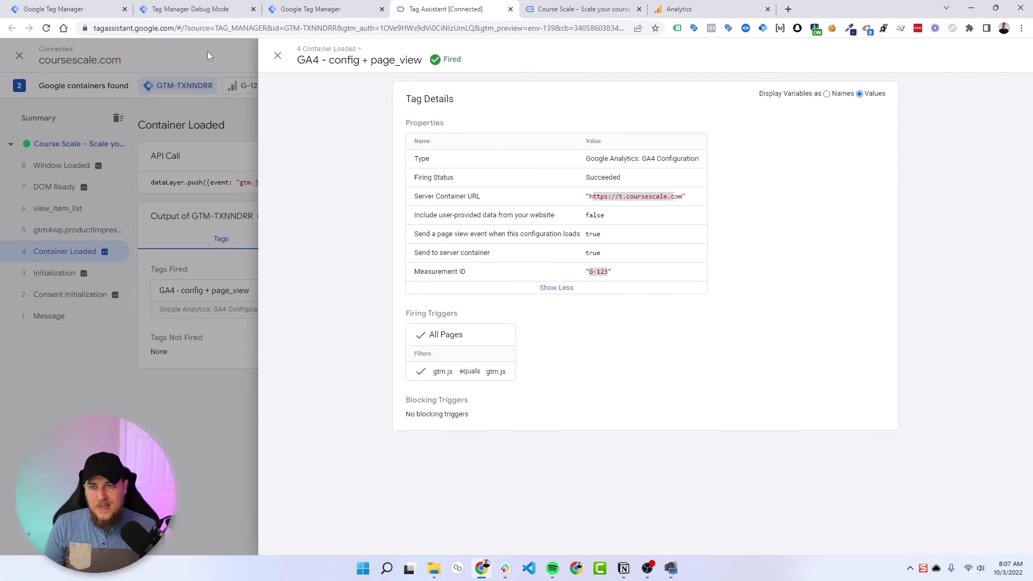
pyautogui.click(207, 11)
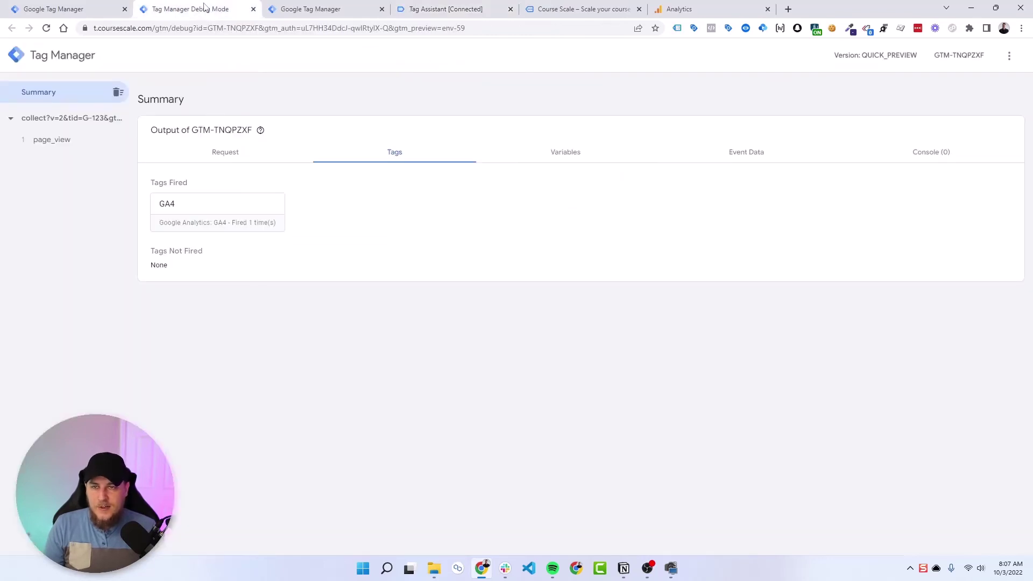
# Inspect the G-123 collect request's client, HTTP details and outgoing HTTP requests.
pyautogui.click(66, 121)
pyautogui.click(223, 167)
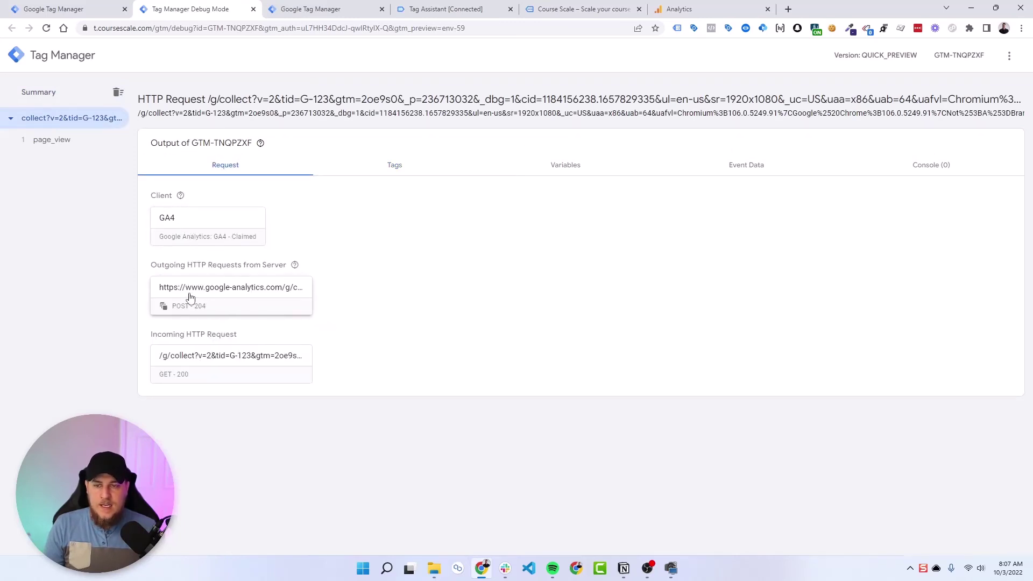
pyautogui.moveTo(197, 266); pyautogui.dragTo(230, 270)
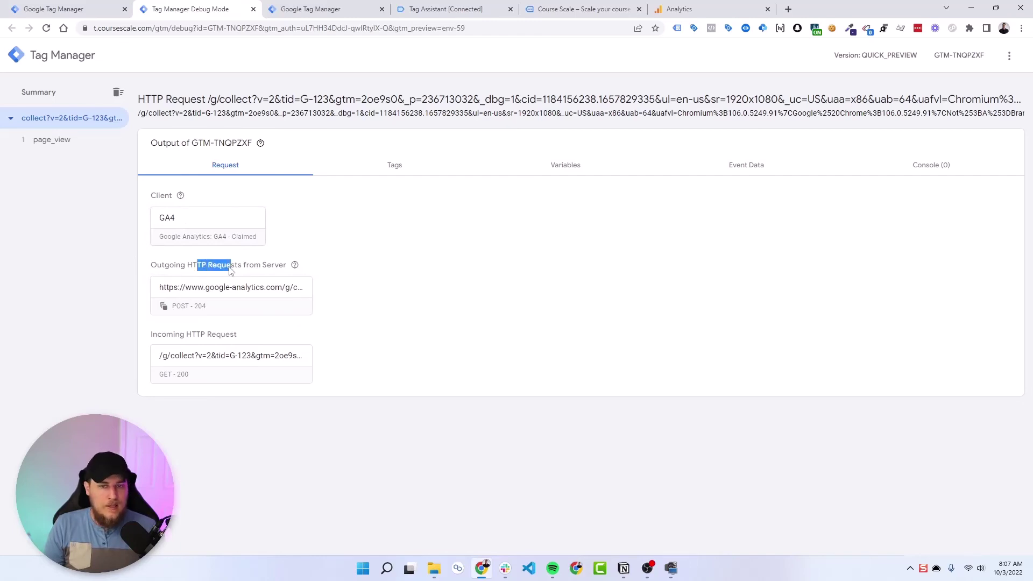
pyautogui.click(236, 272)
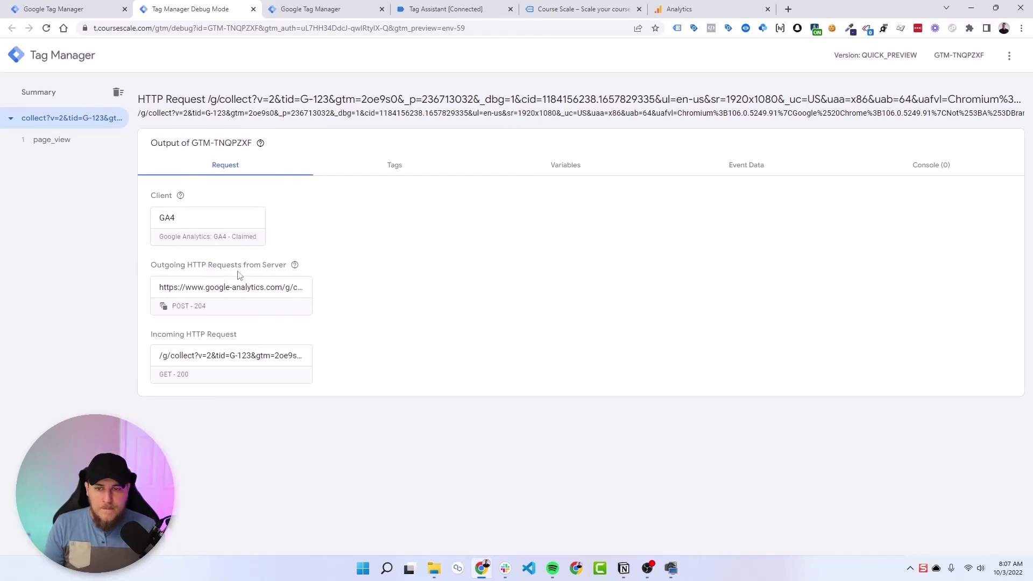
# Verify the fired GA4 tag sent the request under measurement ID G-ECWYPF0MW5.
pyautogui.click(385, 173)
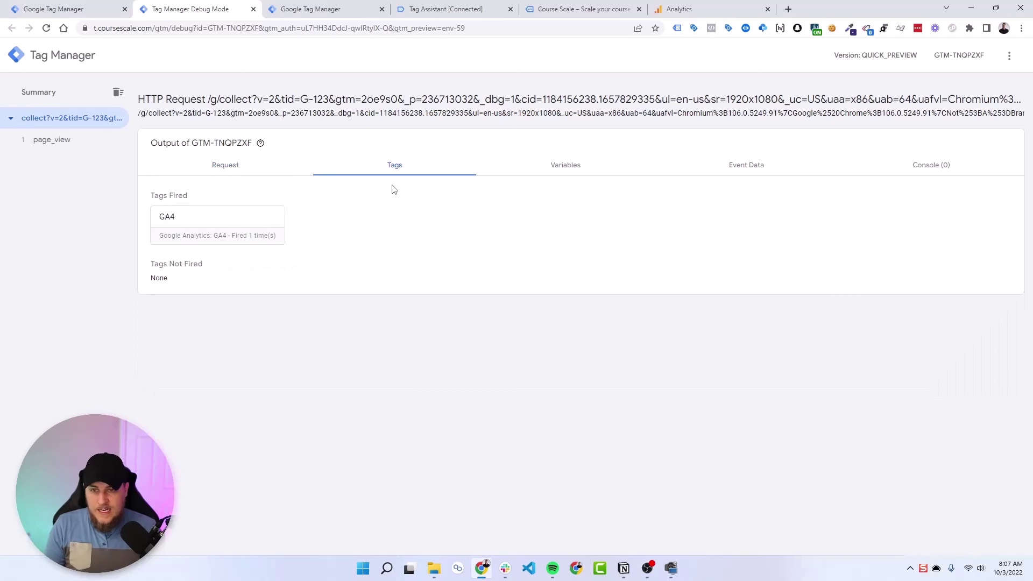
pyautogui.click(210, 226)
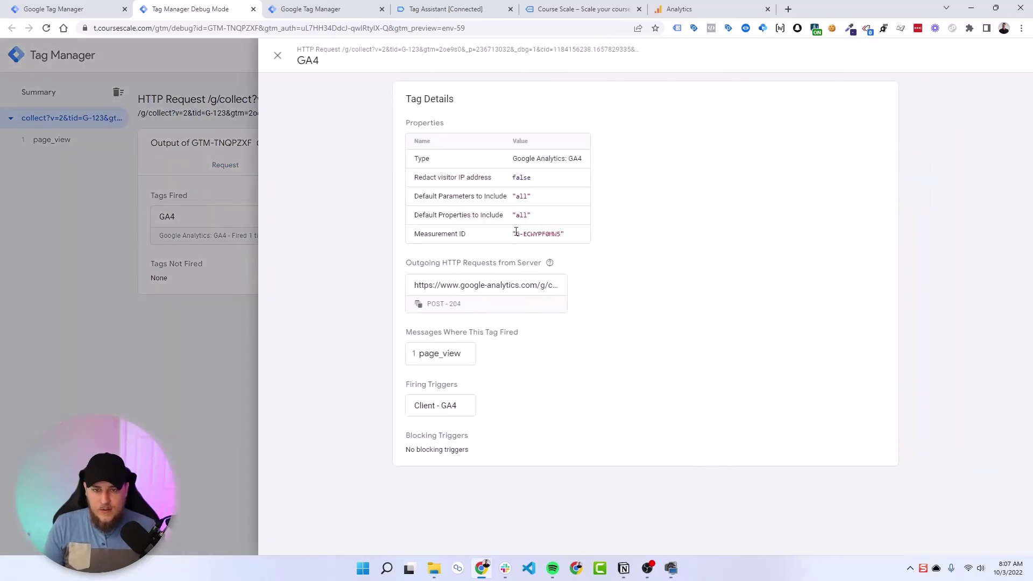
pyautogui.moveTo(528, 235); pyautogui.dragTo(560, 237)
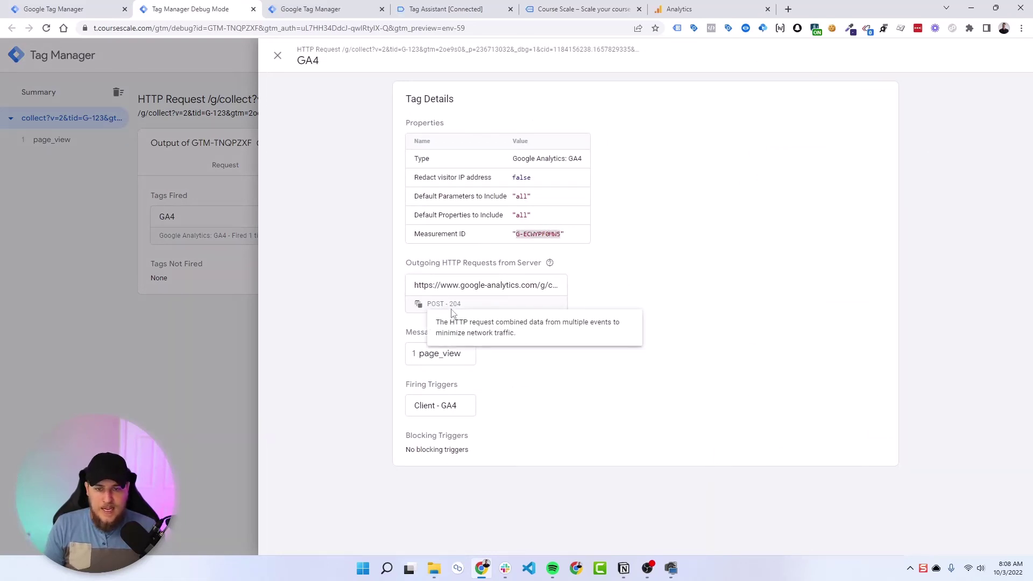
pyautogui.click(217, 249)
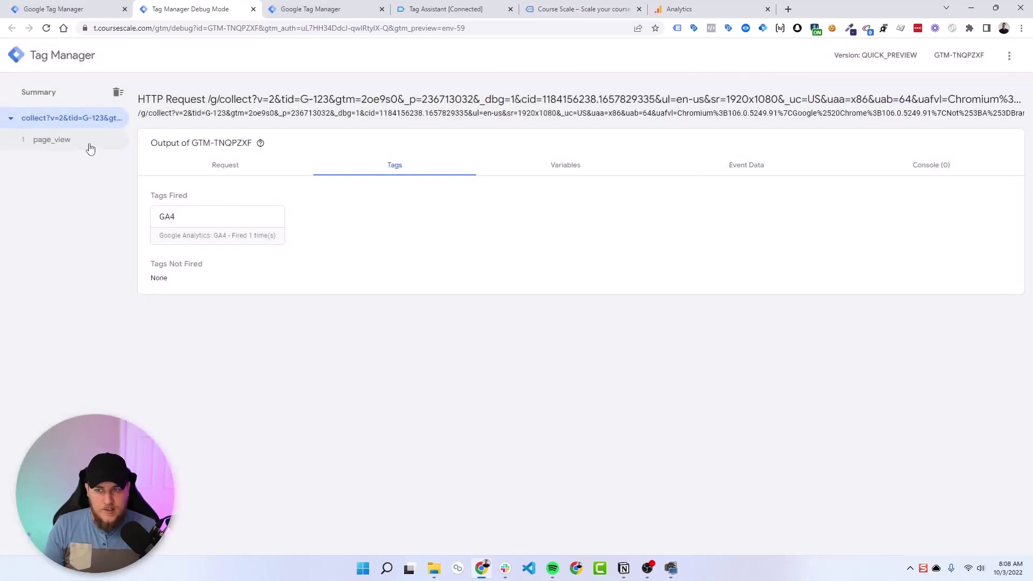
# Check GA4 DebugView for incoming page_view events, then return to the web container's Tags list.
pyautogui.click(680, 12)
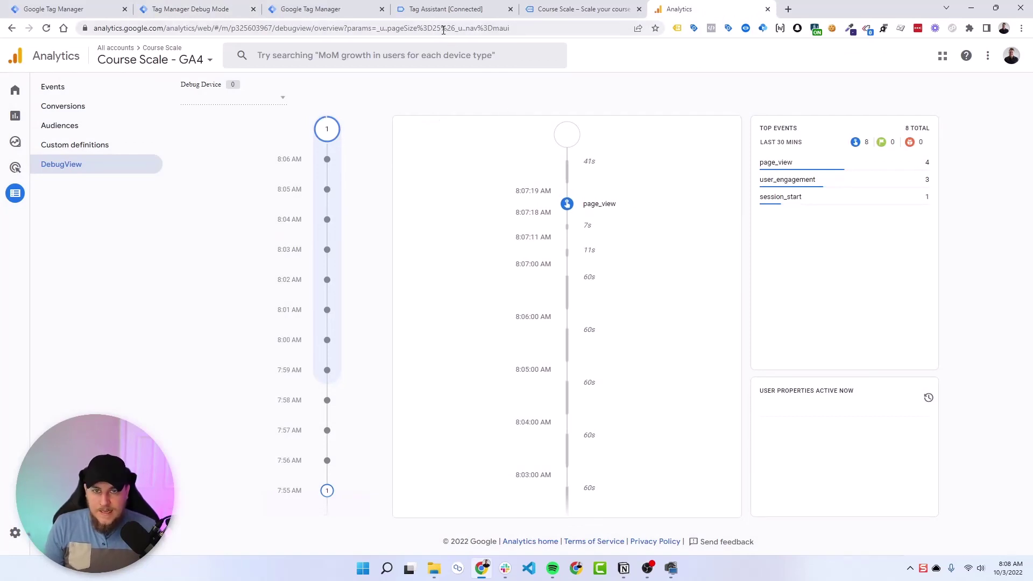
pyautogui.click(295, 6)
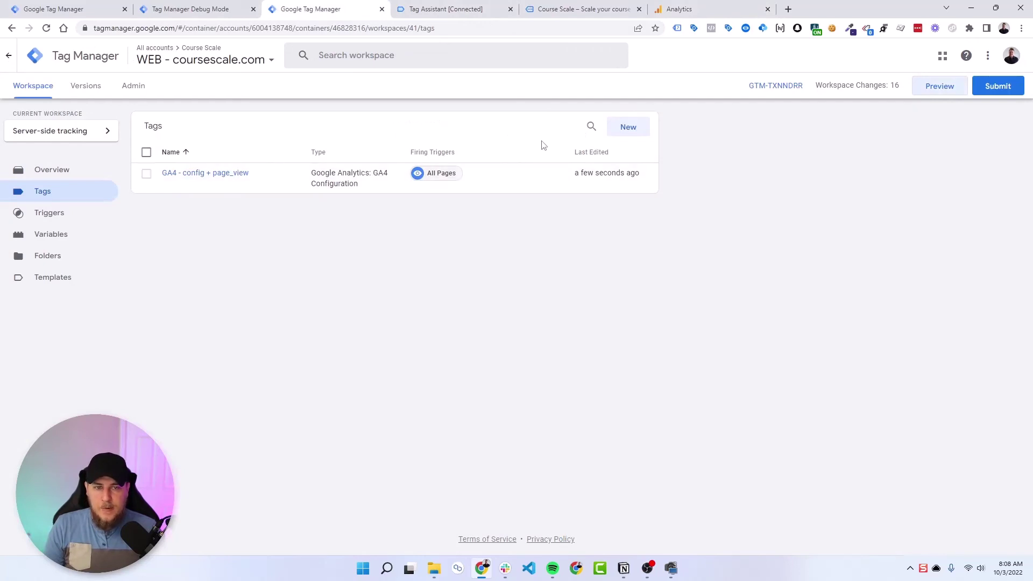
# Create a new GA4 Event tag using GA4 - config + page_view as its configuration tag.
pyautogui.click(620, 129)
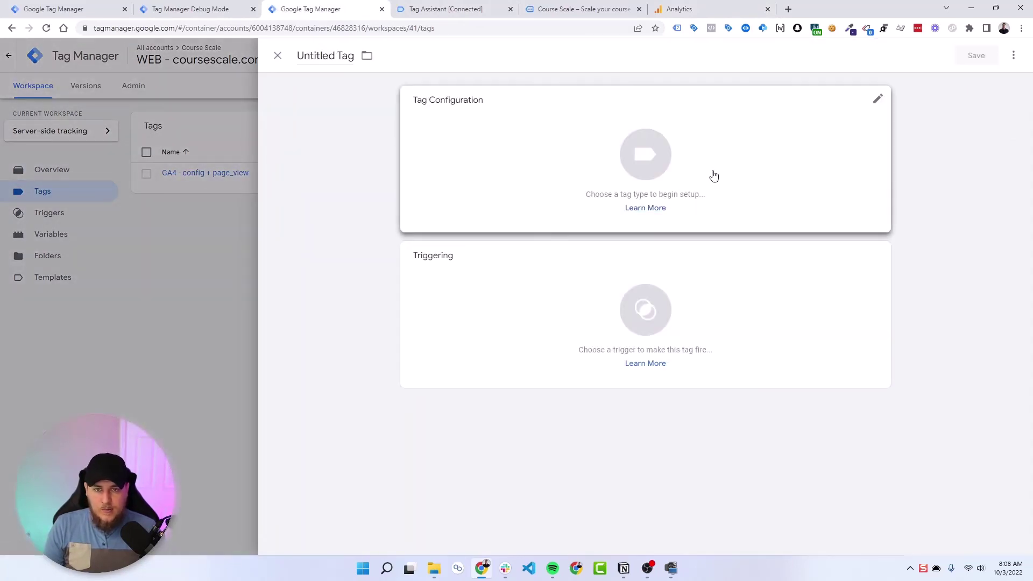
pyautogui.click(713, 175)
pyautogui.click(812, 215)
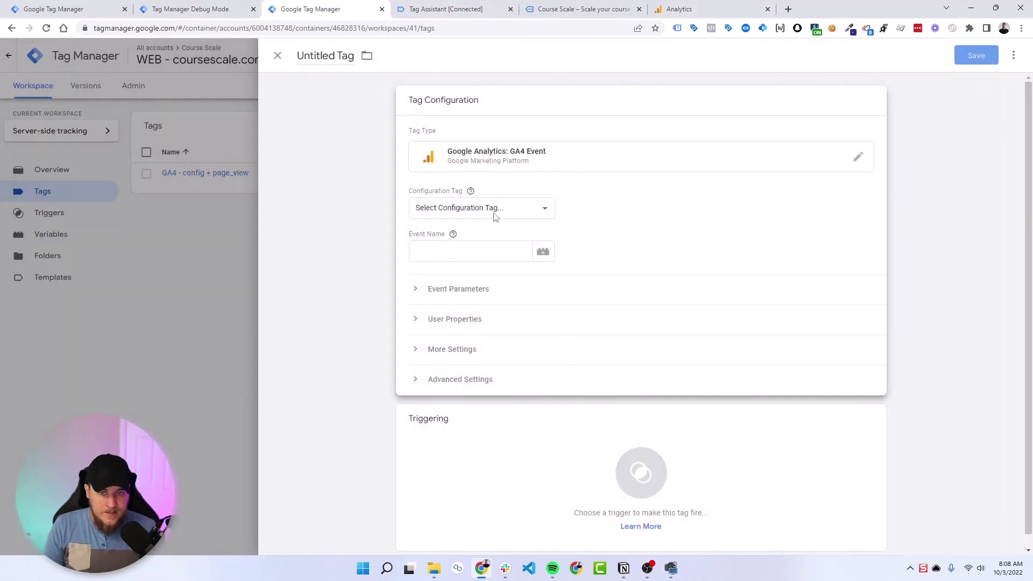
pyautogui.click(488, 208)
pyautogui.click(474, 244)
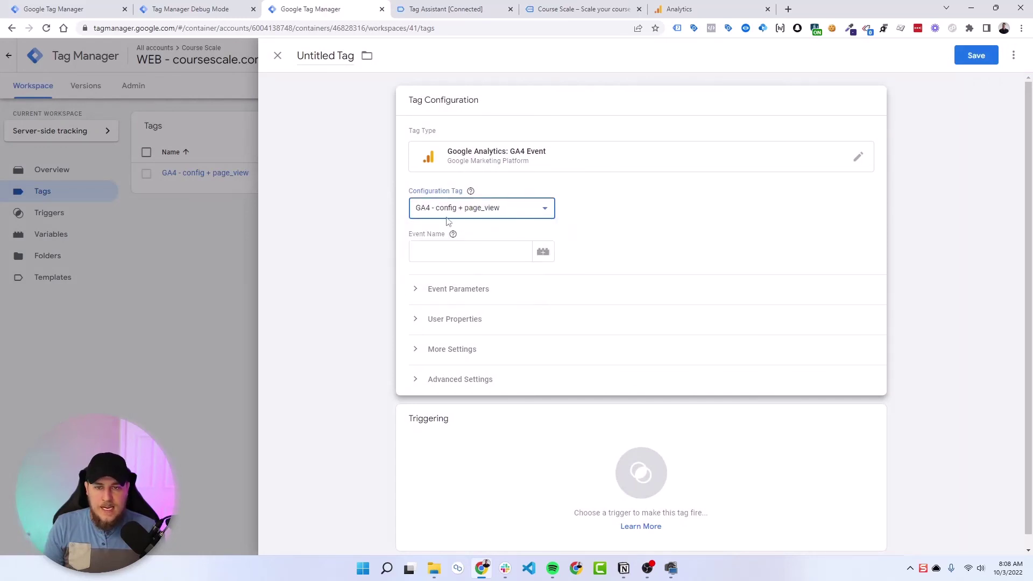